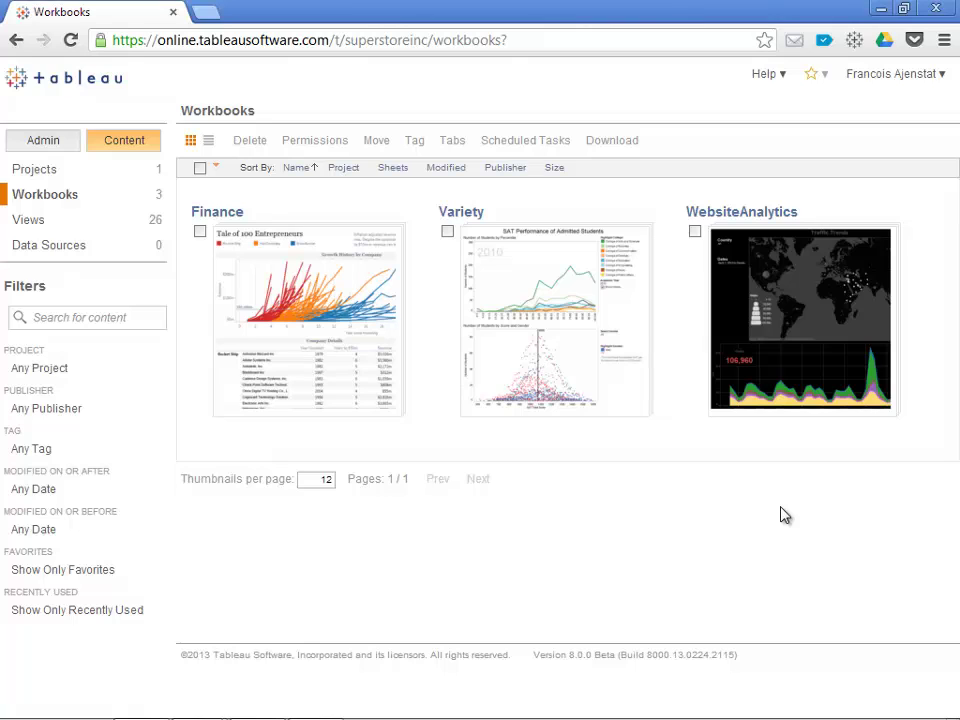
# - Look at the site's administration maintenance page and return to the site content
pyautogui.moveTo(600, 379)
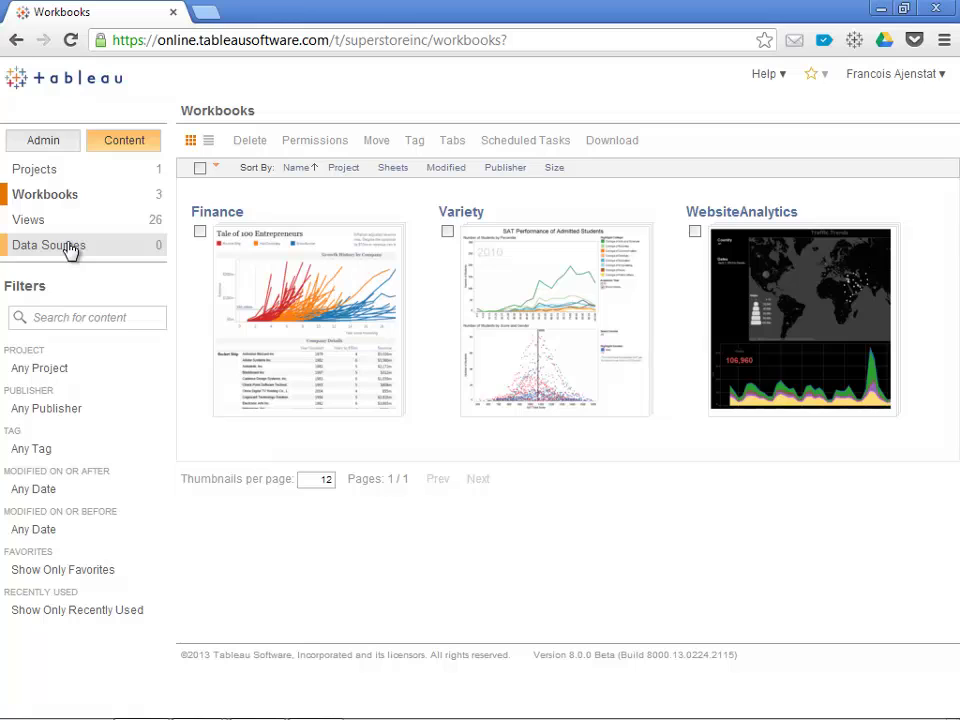
pyautogui.click(47, 142)
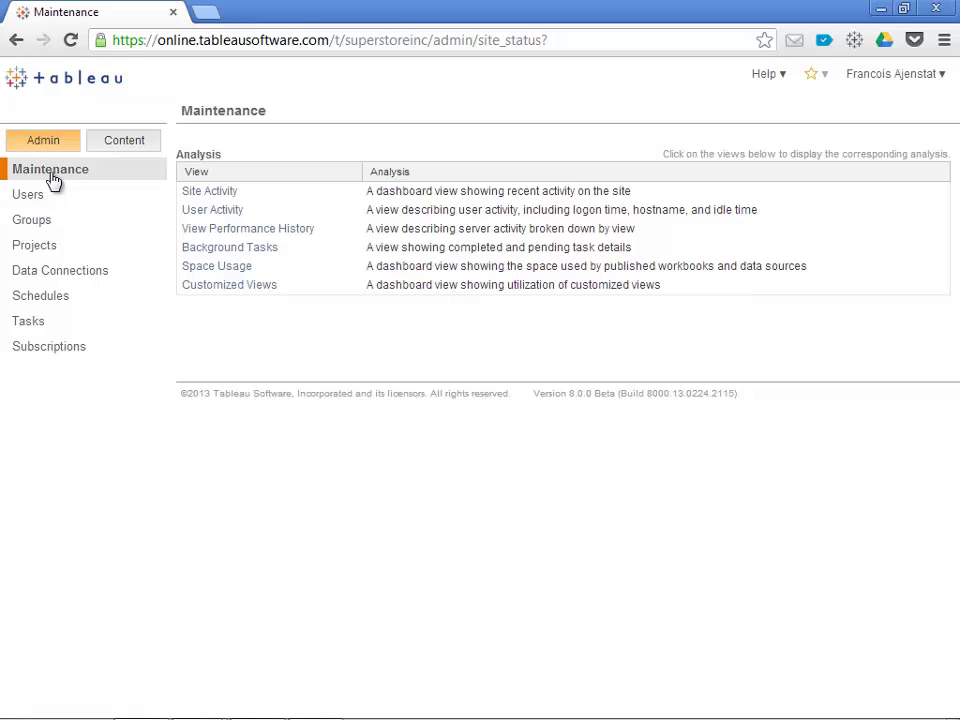
pyautogui.click(122, 146)
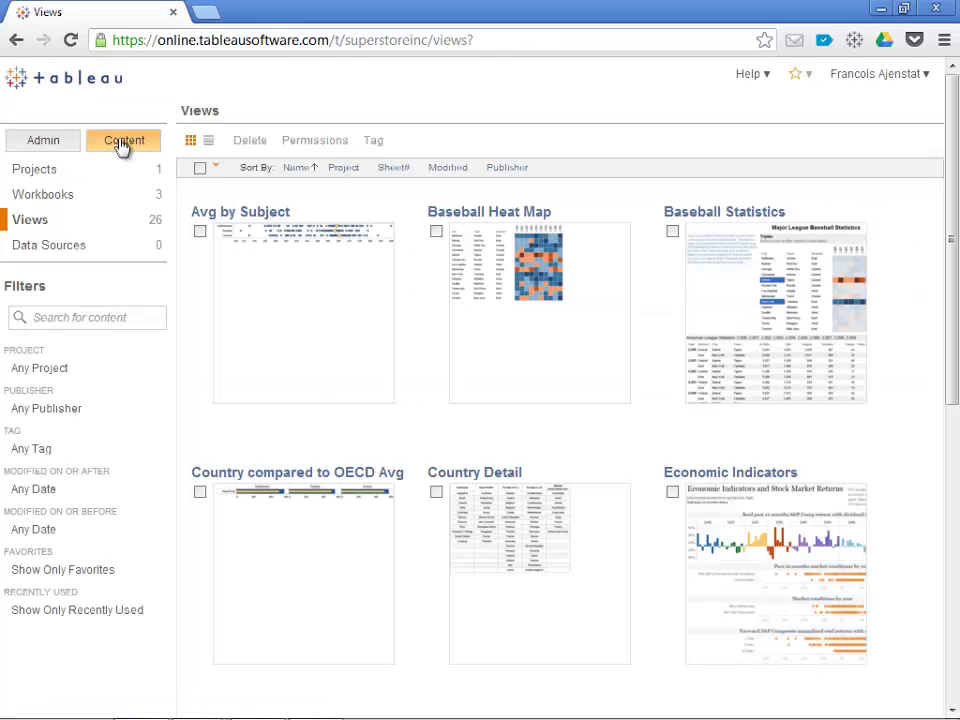
# - Open the Tale of 100 Entrepreneurs view from the Finance workbook and briefly single out the Mentor Graphics Corporation line
pyautogui.click(84, 197)
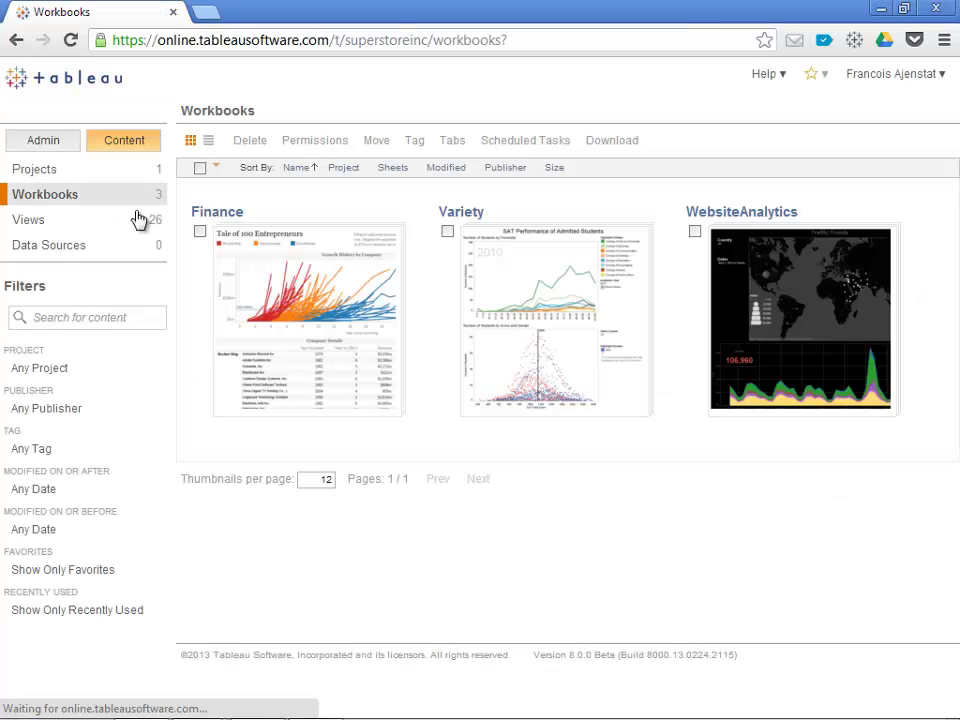
pyautogui.click(285, 345)
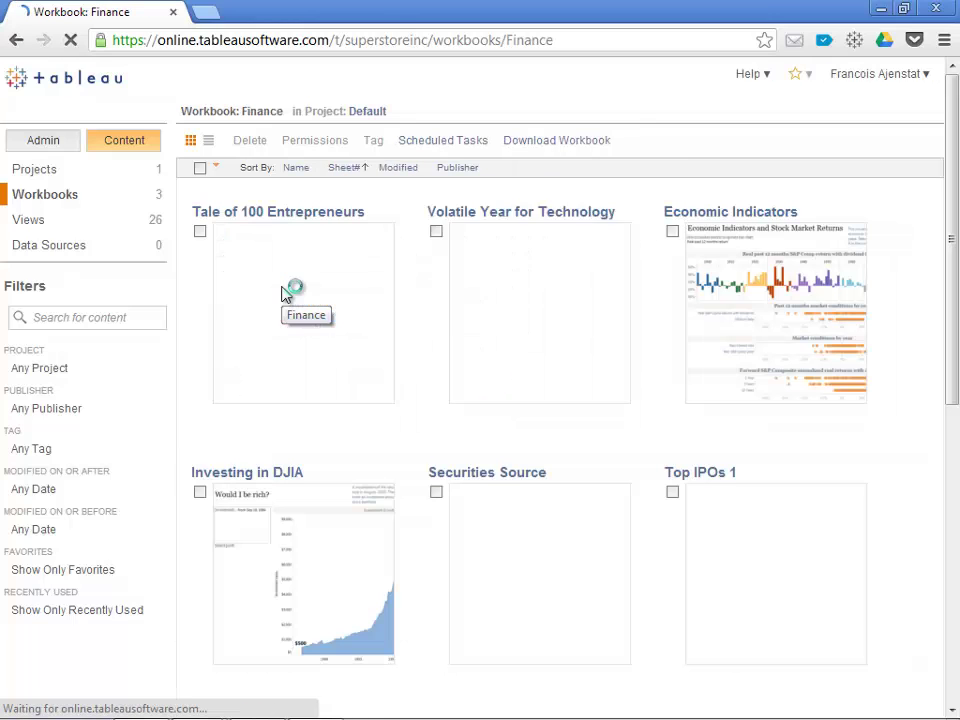
pyautogui.click(285, 295)
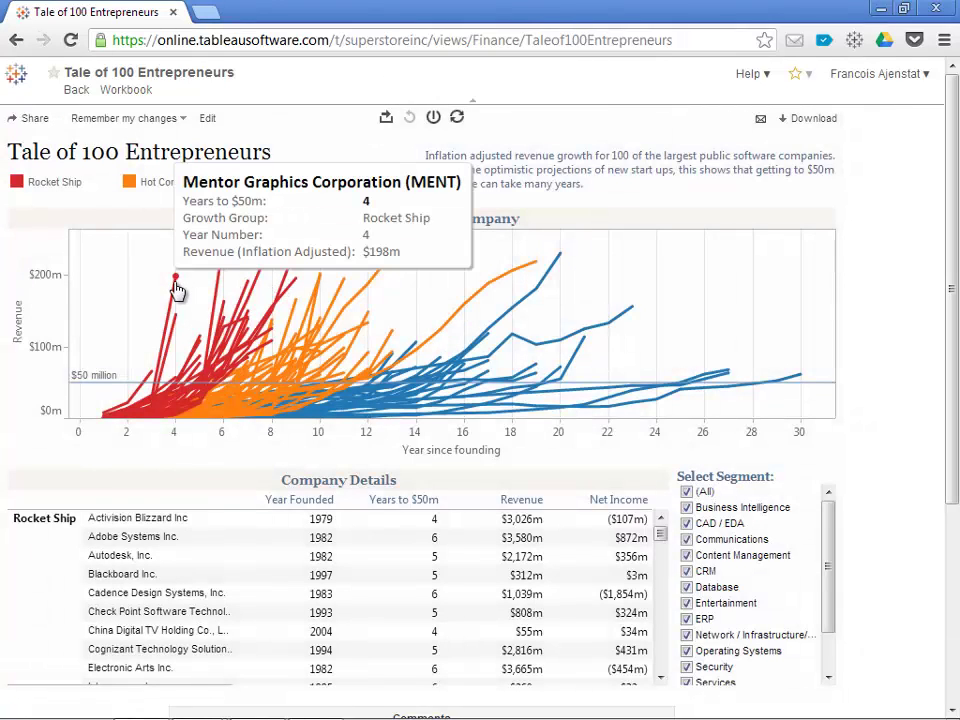
pyautogui.click(175, 288)
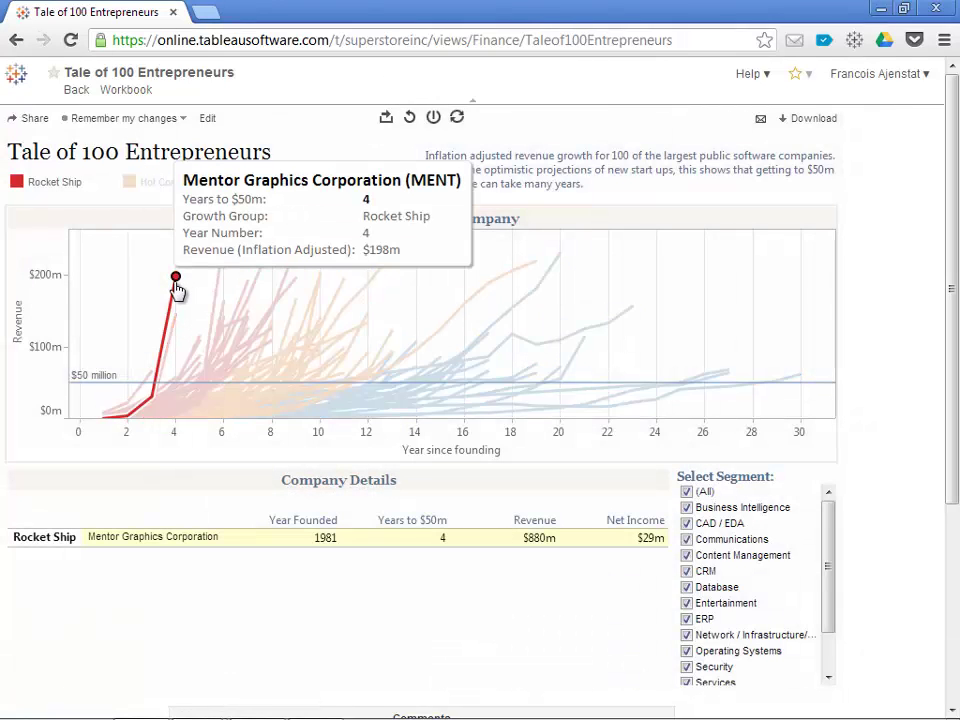
pyautogui.click(134, 283)
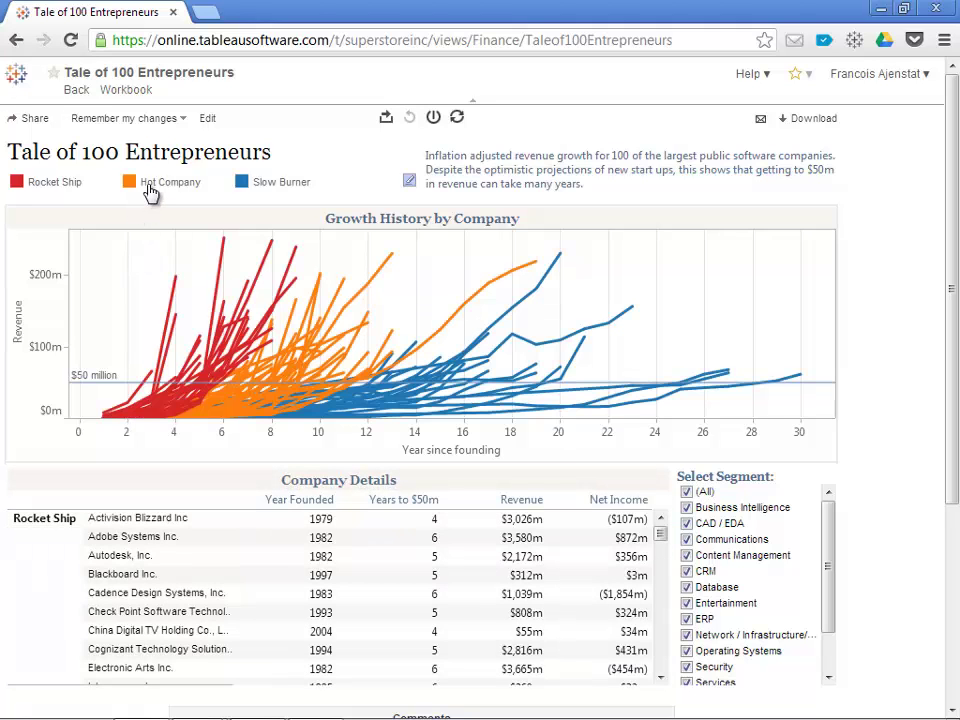
# - View the e-mail link and embed code for sharing the Tale of 100 Entrepreneurs view, and close the sharing options
pyautogui.click(29, 118)
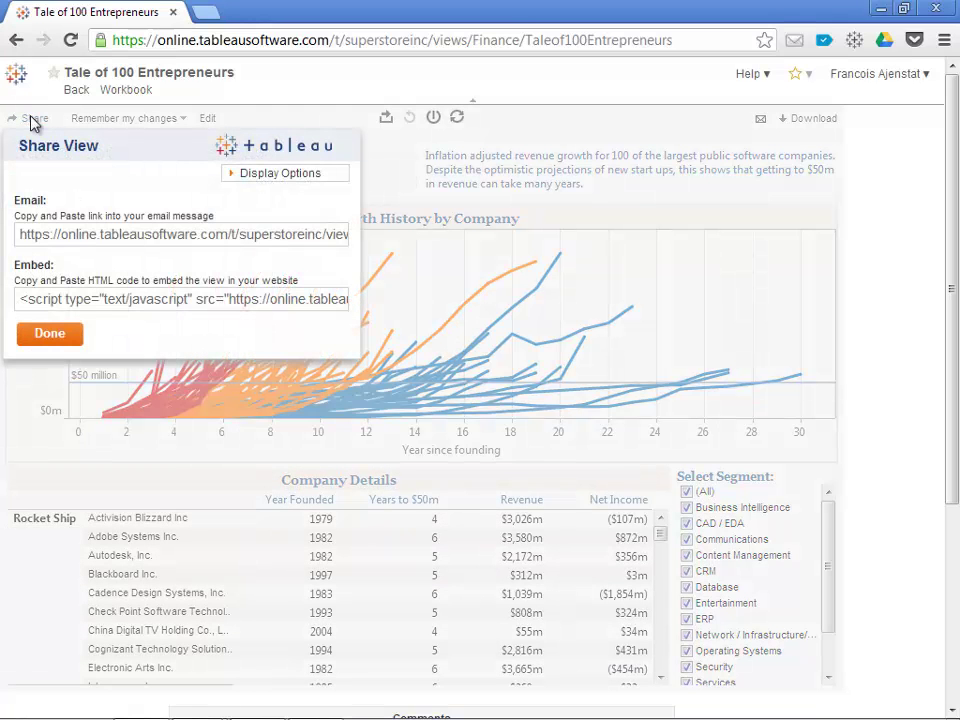
pyautogui.click(83, 238)
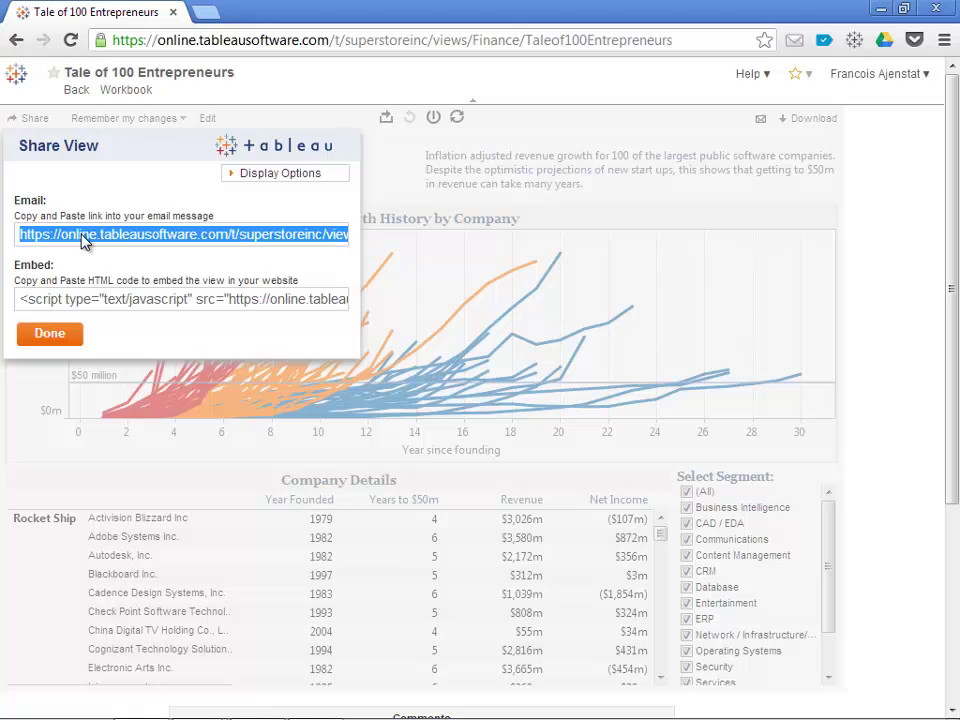
pyautogui.click(60, 298)
pyautogui.click(45, 333)
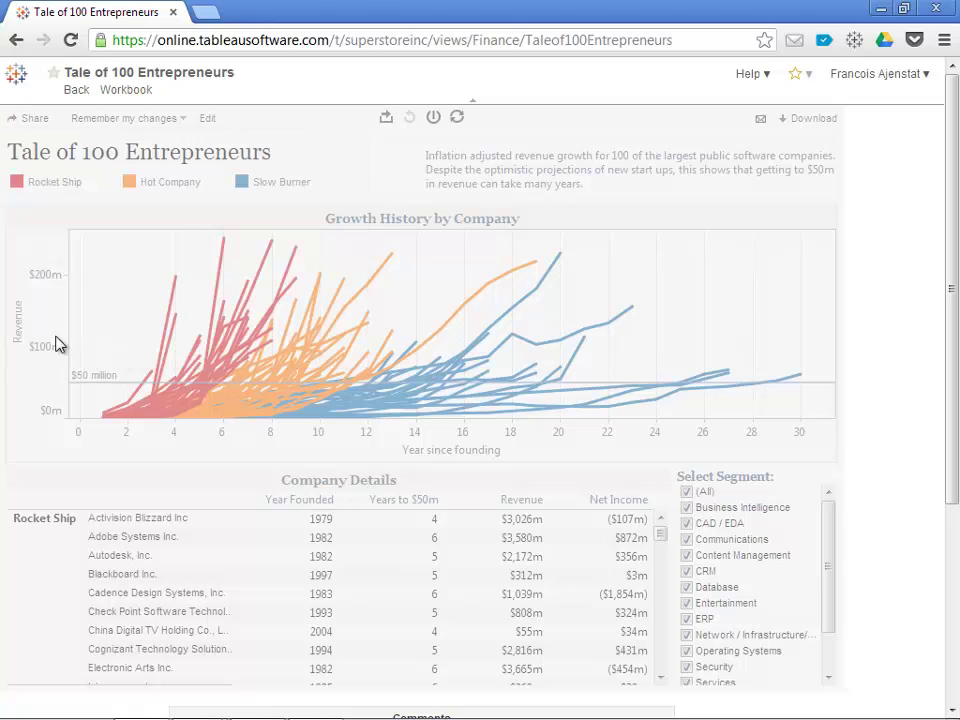
# - Highlight the Rocket Ship growth group and save the changed view as a custom view named Rocket Ship
pyautogui.click(58, 184)
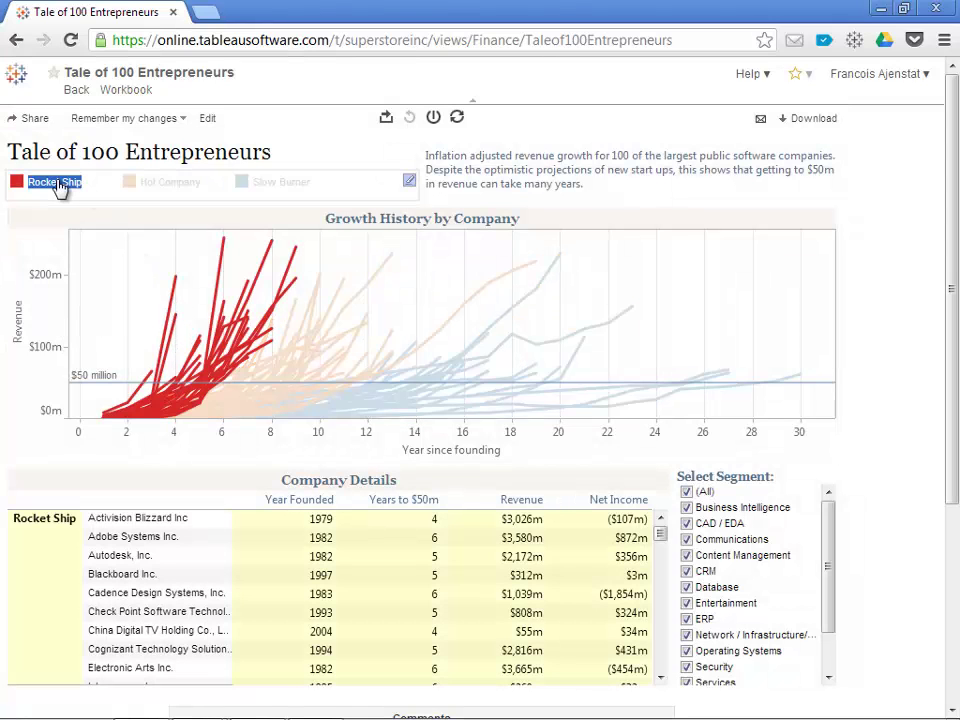
pyautogui.click(148, 120)
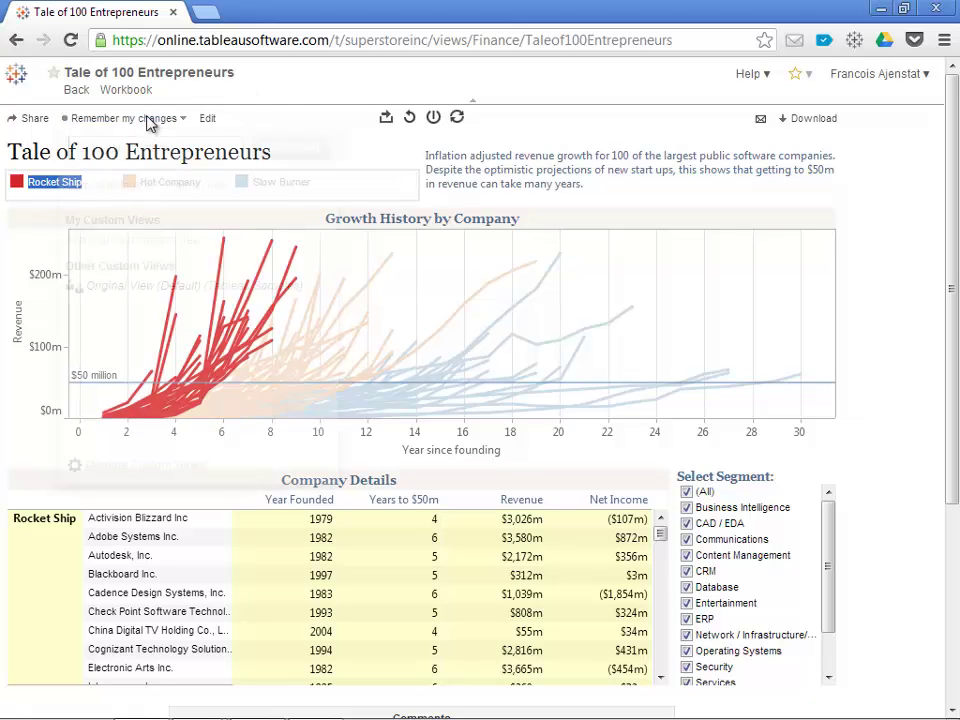
pyautogui.write('Roc')
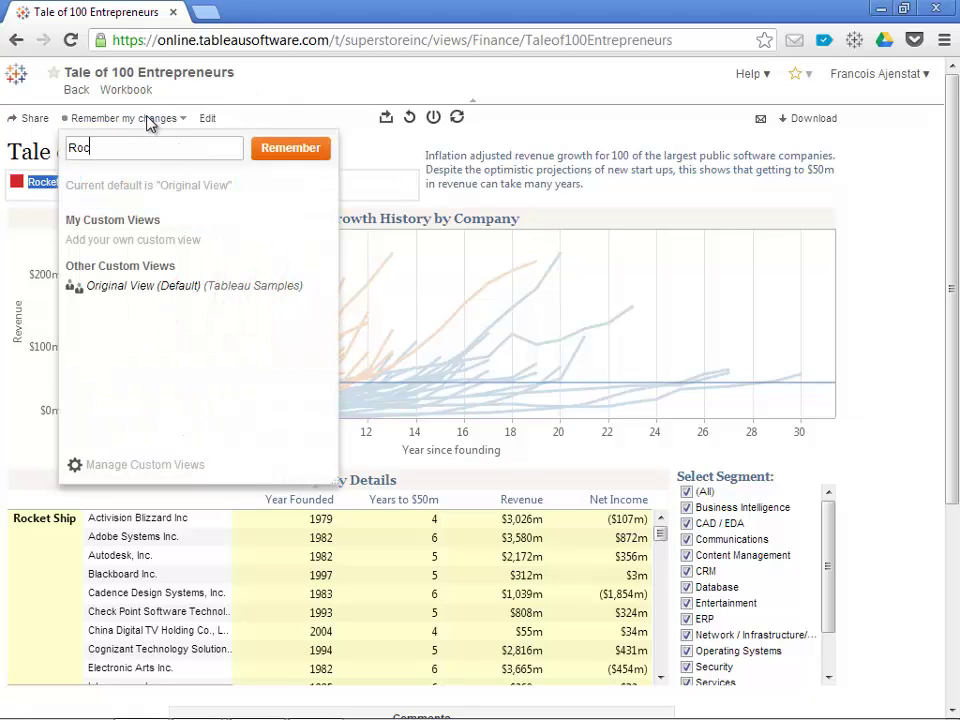
pyautogui.write('ket Ship')
pyautogui.click(290, 150)
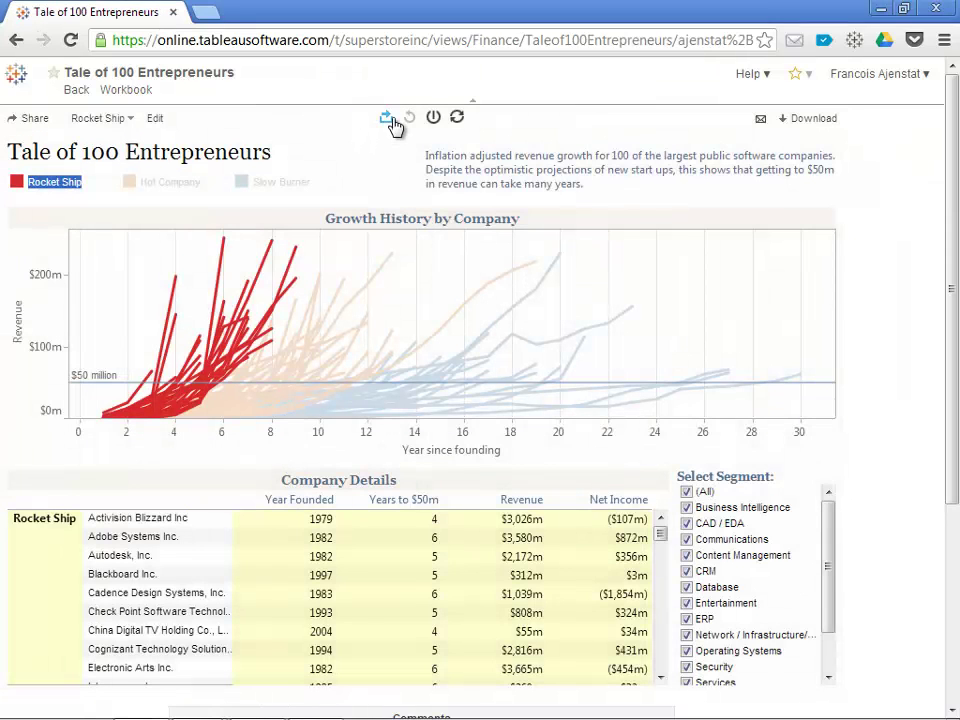
# - Subscribe to this sheet by e-mail on the Weekly Sundays subscription schedule, keeping the subject Tale of 100 Entrepreneurs
pyautogui.click(388, 120)
pyautogui.click(760, 119)
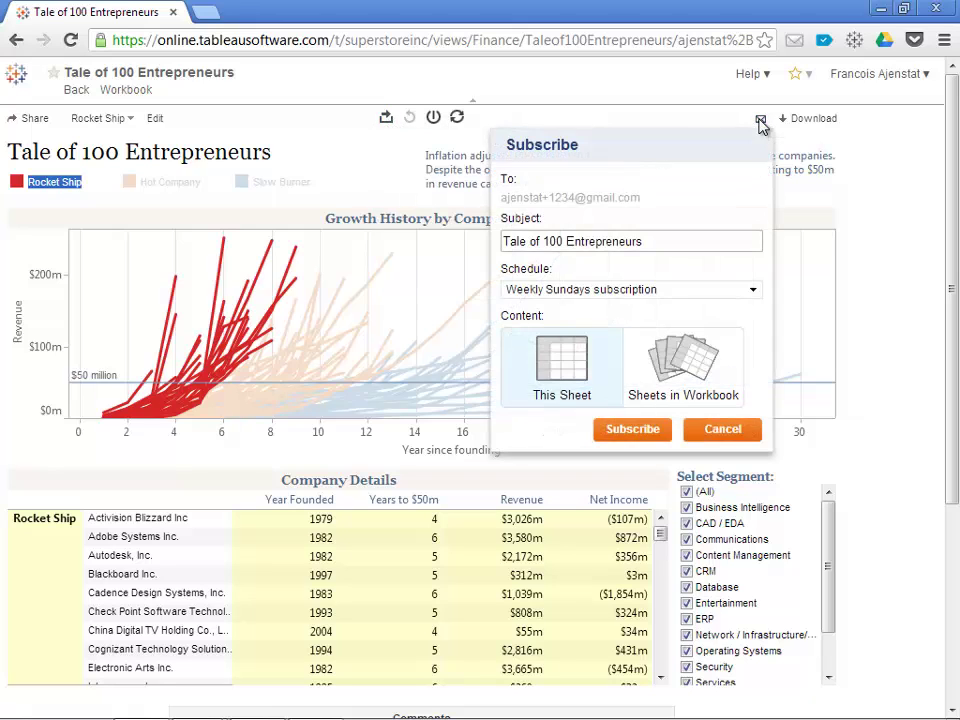
pyautogui.click(571, 290)
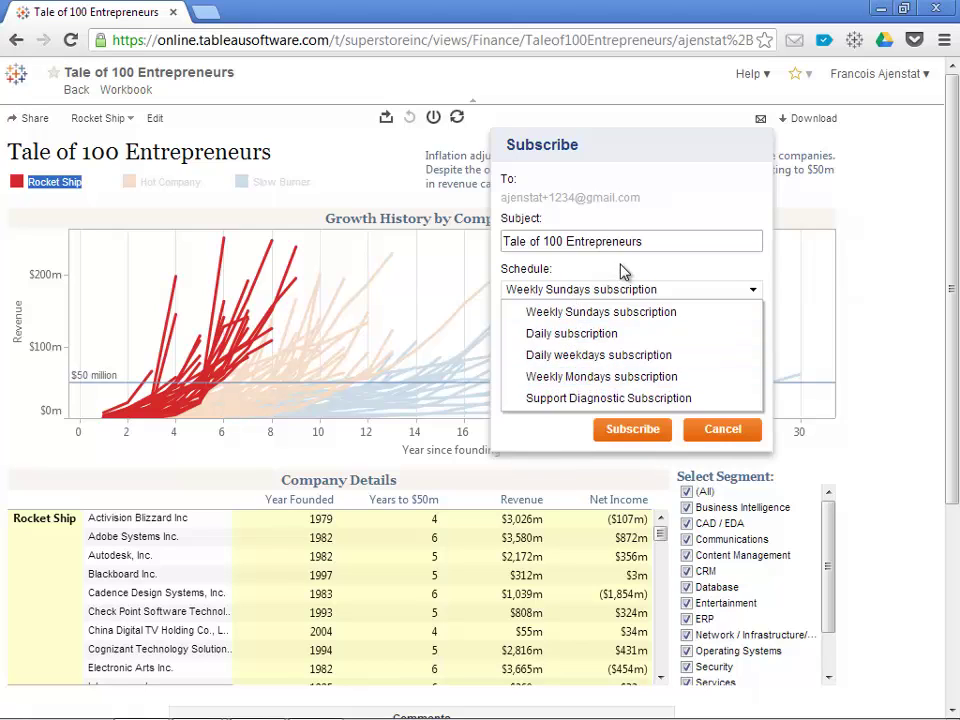
pyautogui.click(622, 272)
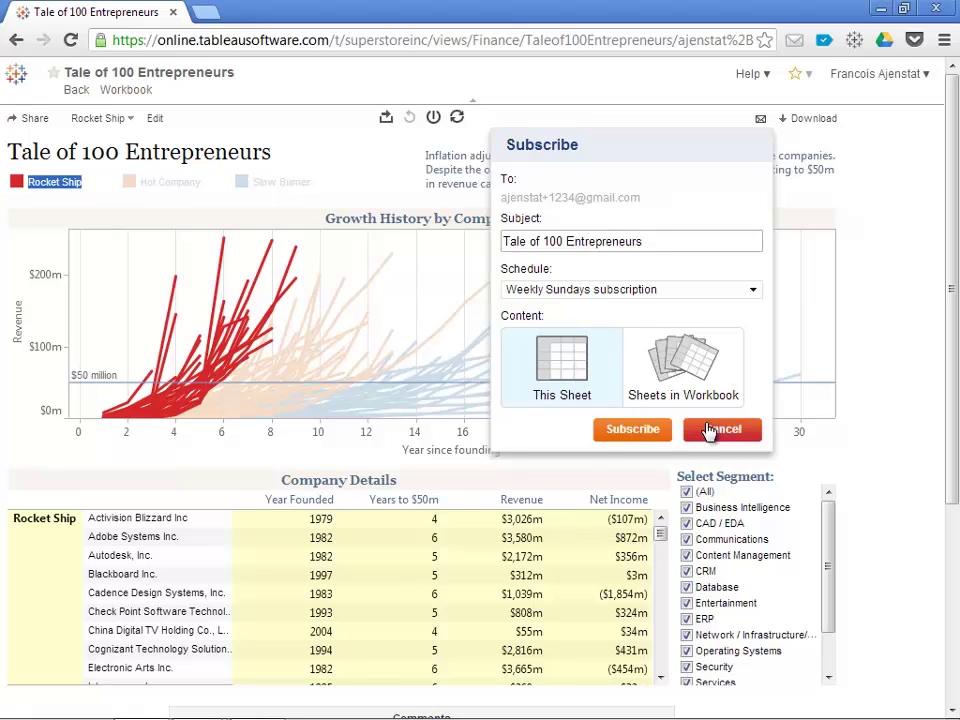
pyautogui.click(644, 430)
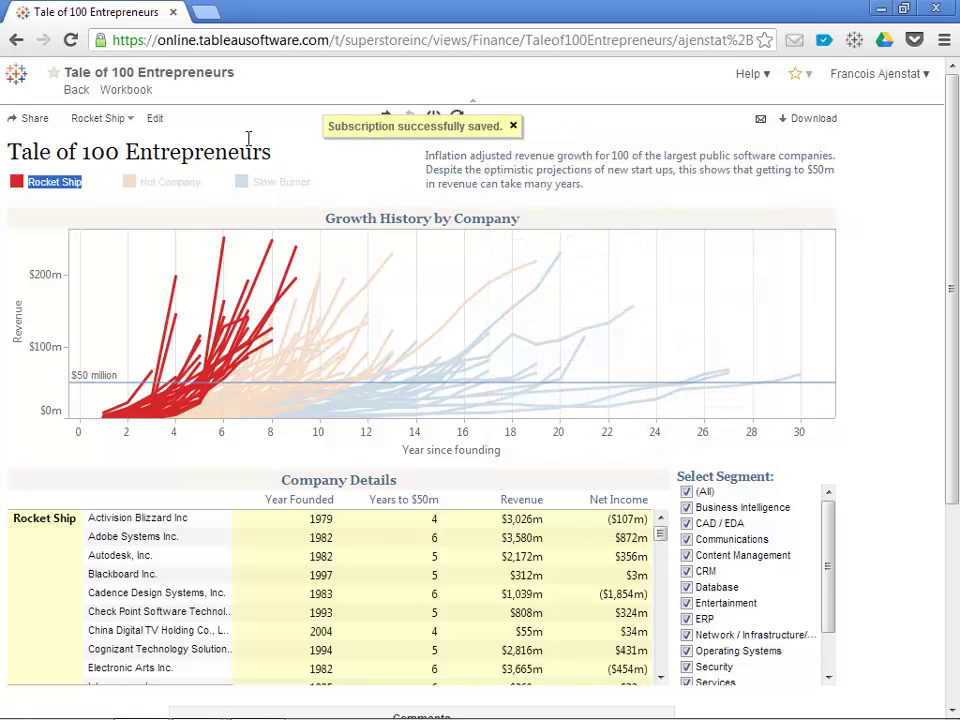
# - Open the view for web editing and add the Growth Group dimension to the rows before Revenue
pyautogui.click(155, 120)
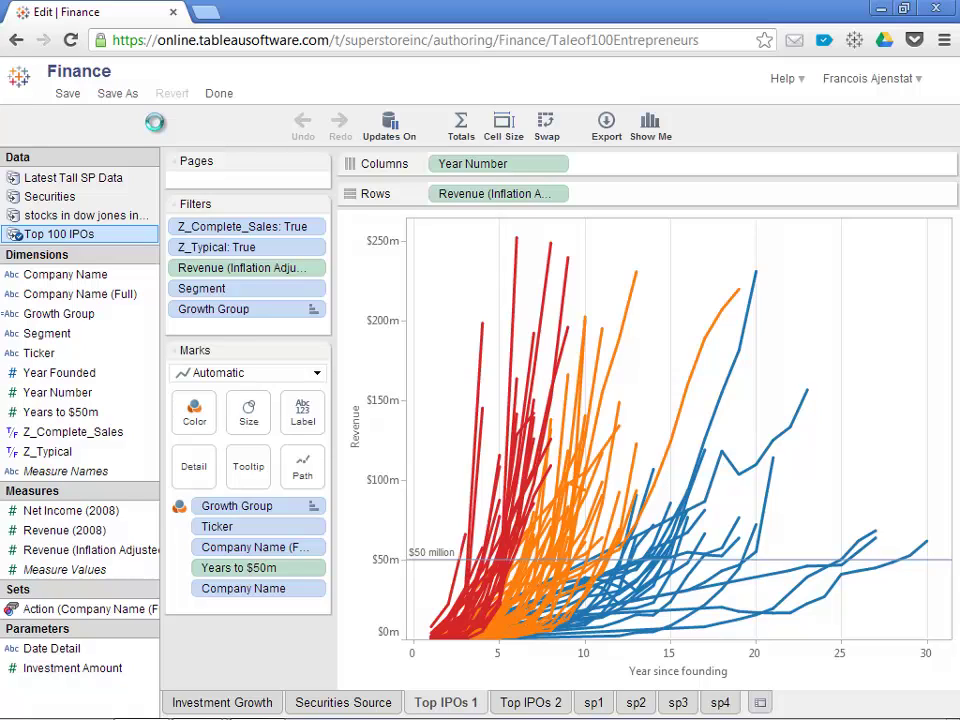
pyautogui.click(57, 316)
pyautogui.moveTo(60, 323); pyautogui.dragTo(440, 195)
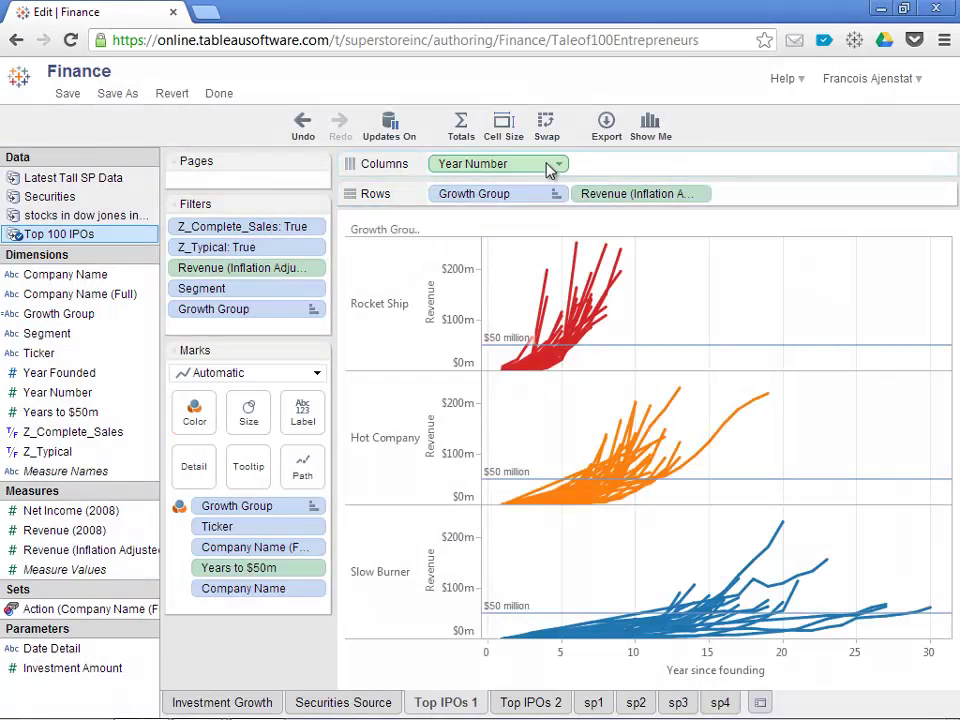
# - Convert the Top IPOs 1 sheet to a continuous area chart with Show Me
pyautogui.click(655, 135)
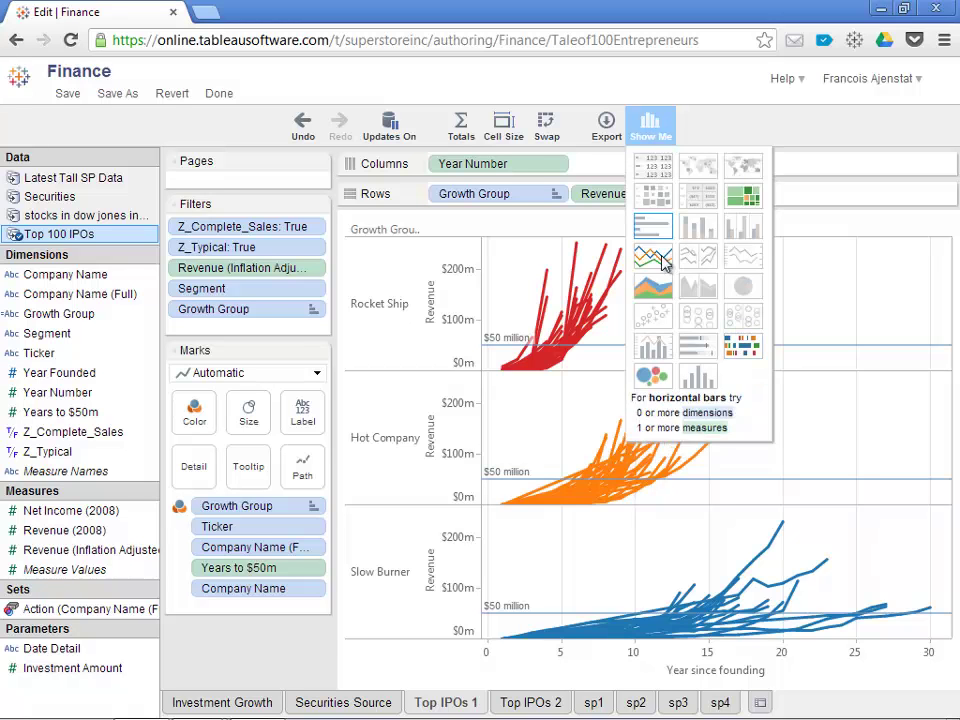
pyautogui.click(661, 300)
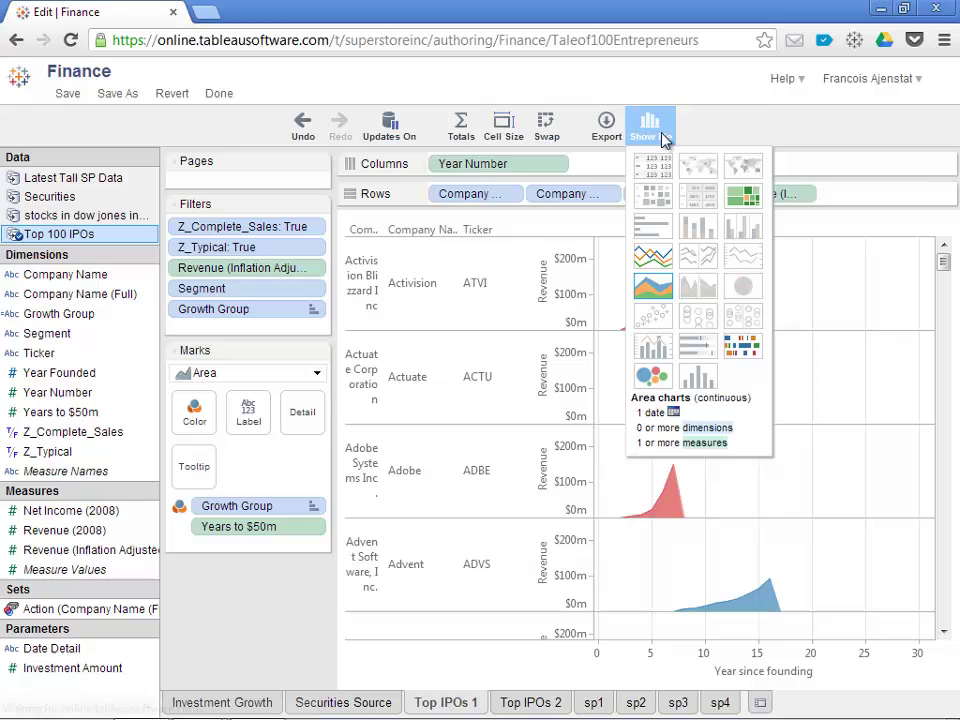
pyautogui.click(662, 135)
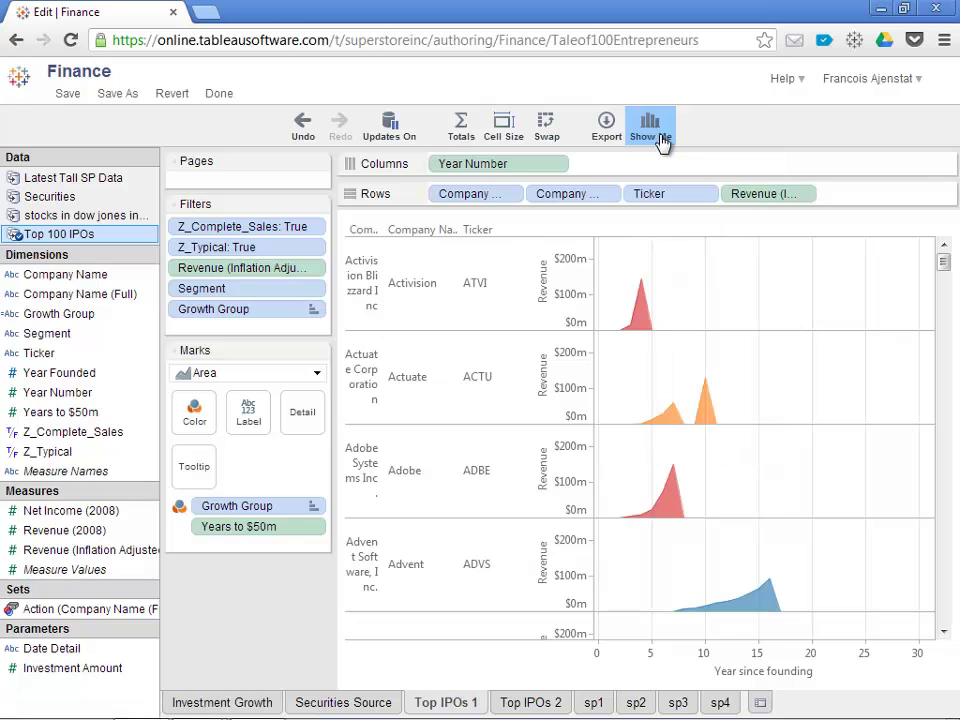
# - Undo the area chart conversion and finish editing the Finance workbook without saving a copy
pyautogui.click(305, 140)
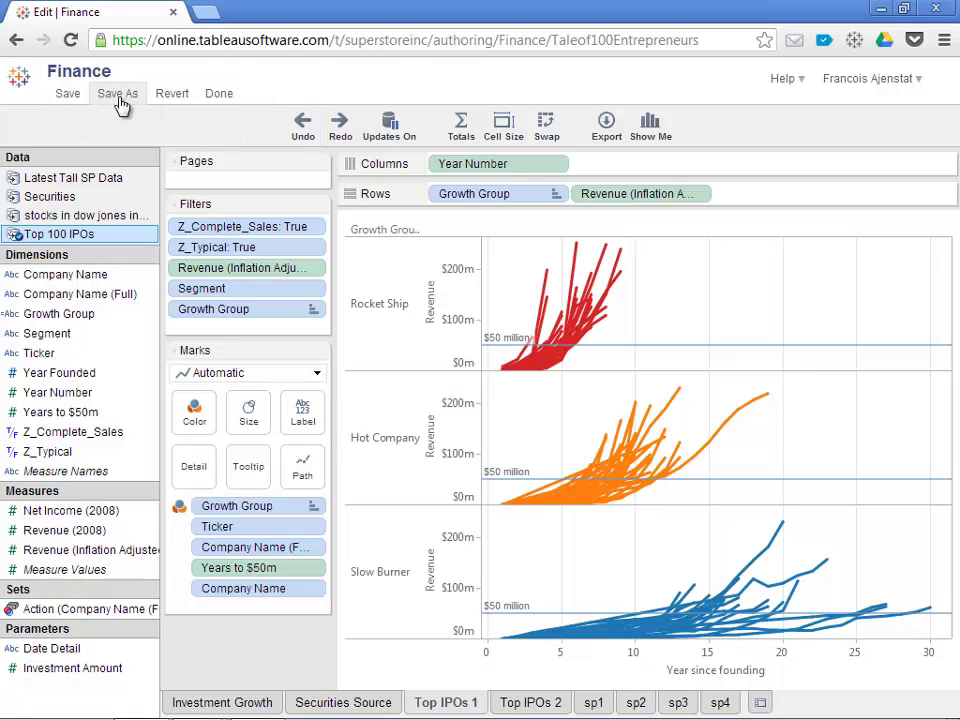
pyautogui.click(219, 95)
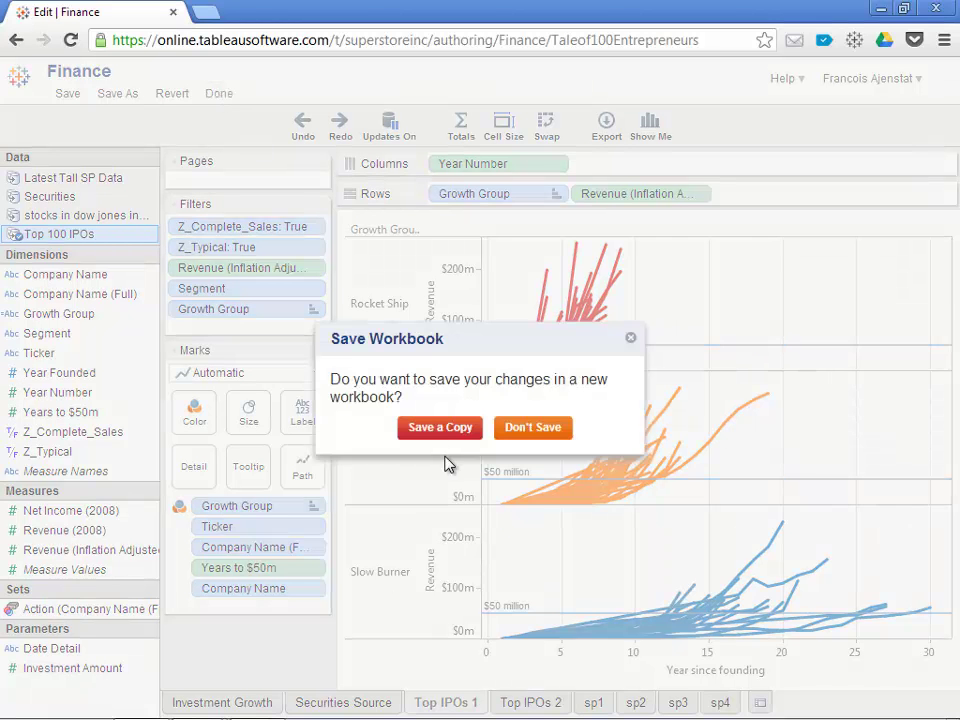
pyautogui.click(530, 430)
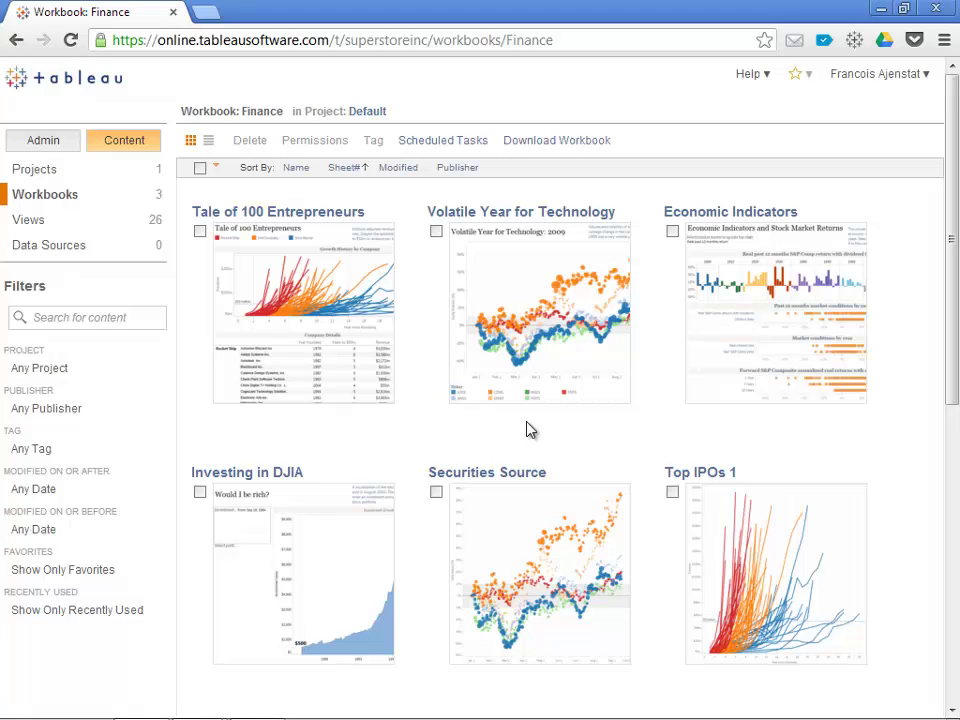
# - Switch to the Demo Workbook in Tableau Desktop, start publishing it to the server and log on with the account password
pyautogui.hotkey('alt', 'Tab')
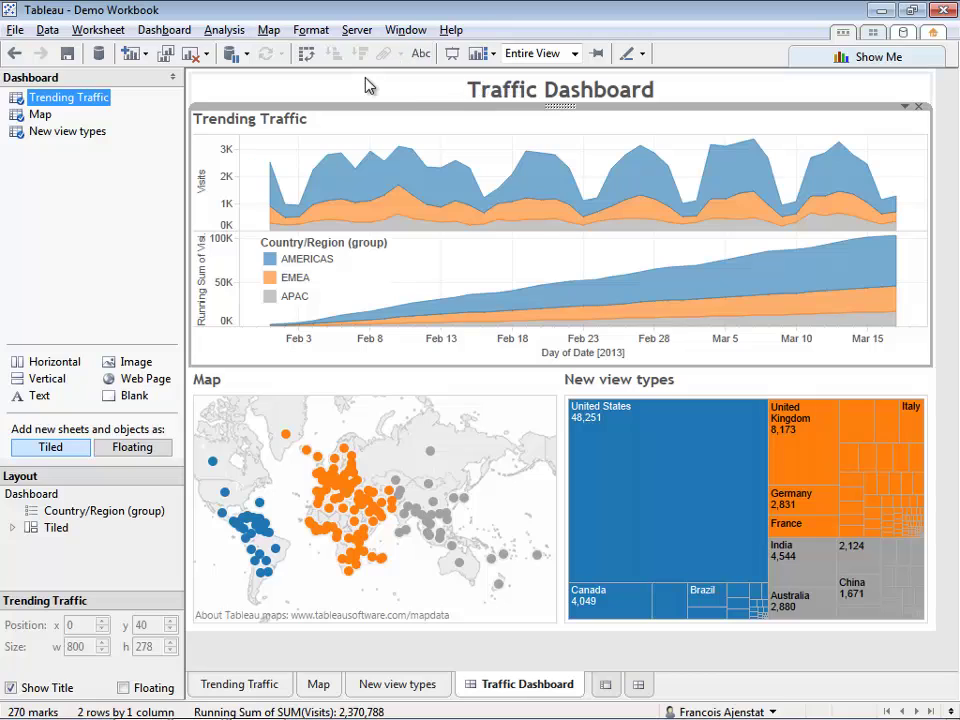
pyautogui.click(356, 30)
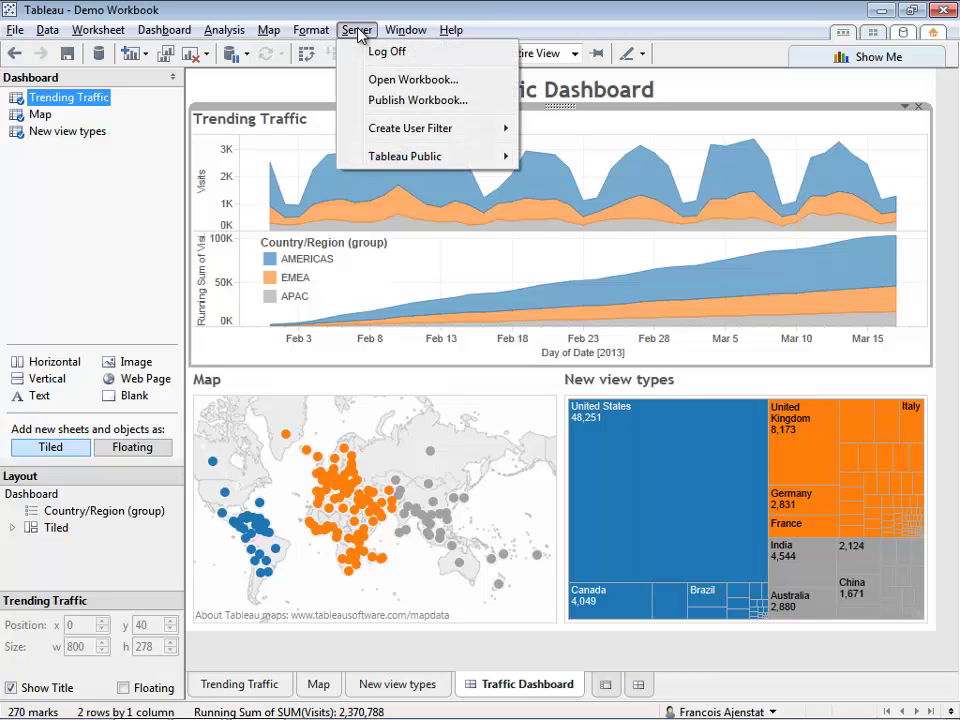
pyautogui.click(368, 100)
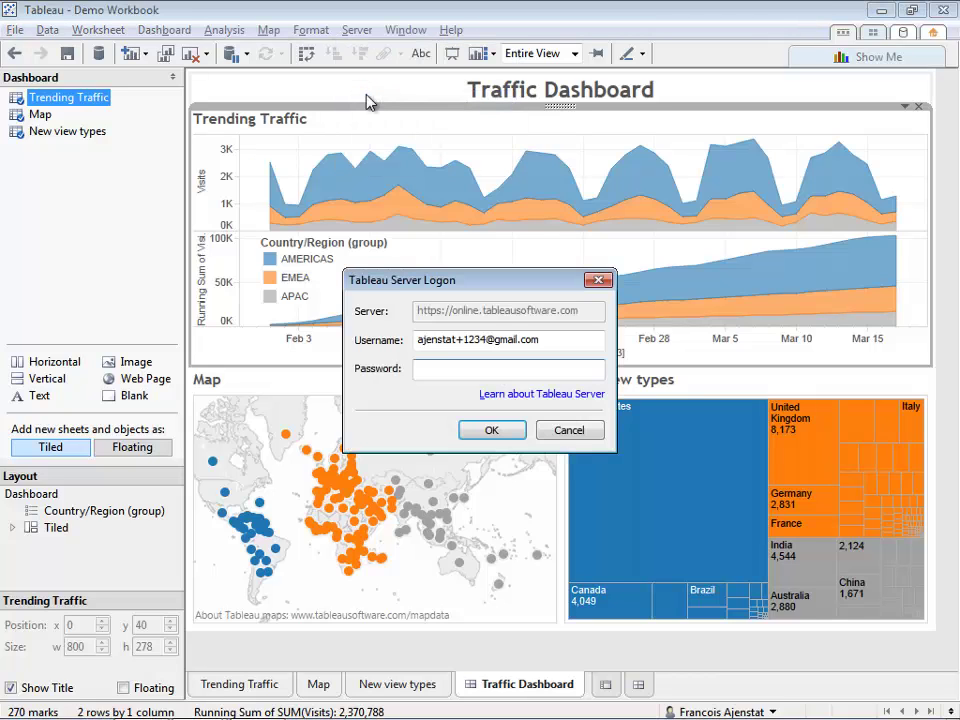
pyautogui.write('••••••••••••••')
pyautogui.press('Return')
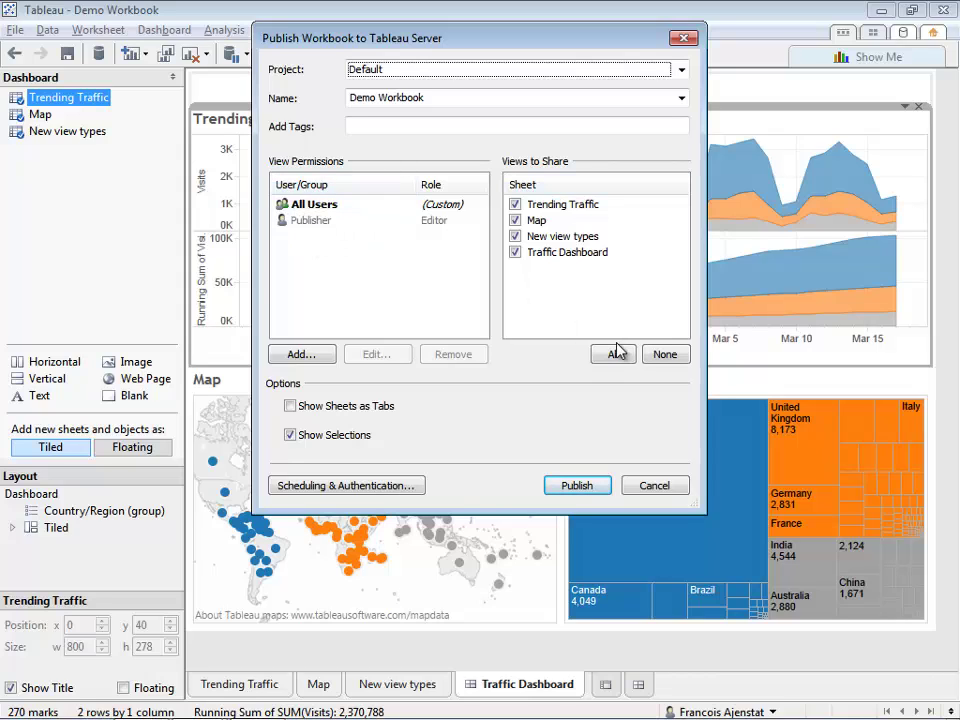
# - Publish Demo Workbook to the Default project, sharing only the Traffic Dashboard view
pyautogui.click(664, 355)
pyautogui.click(514, 253)
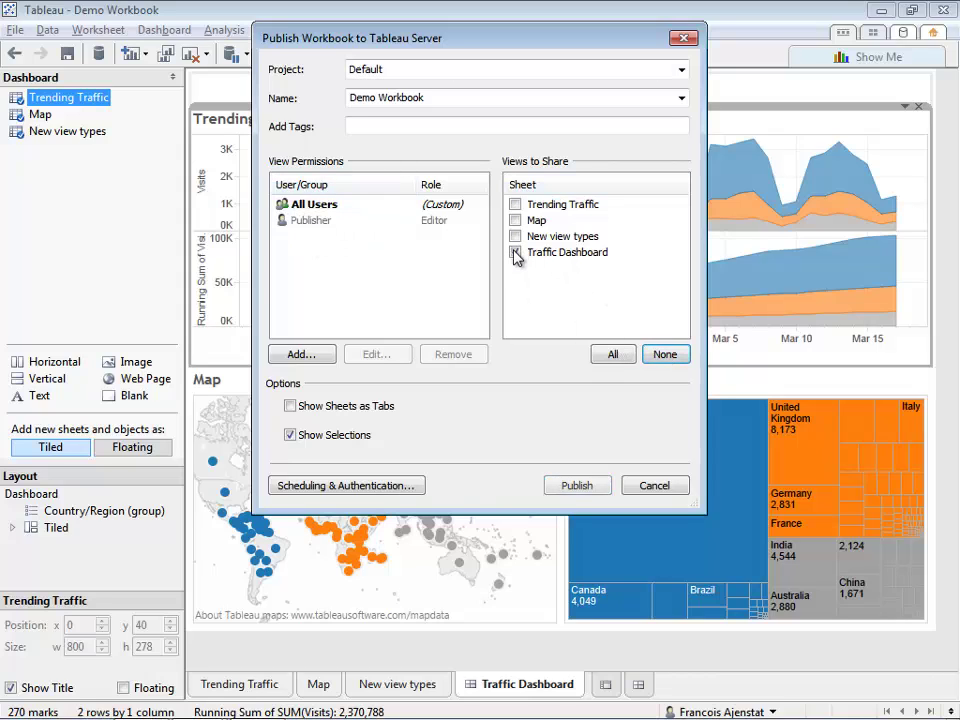
pyautogui.click(577, 485)
pyautogui.click(647, 338)
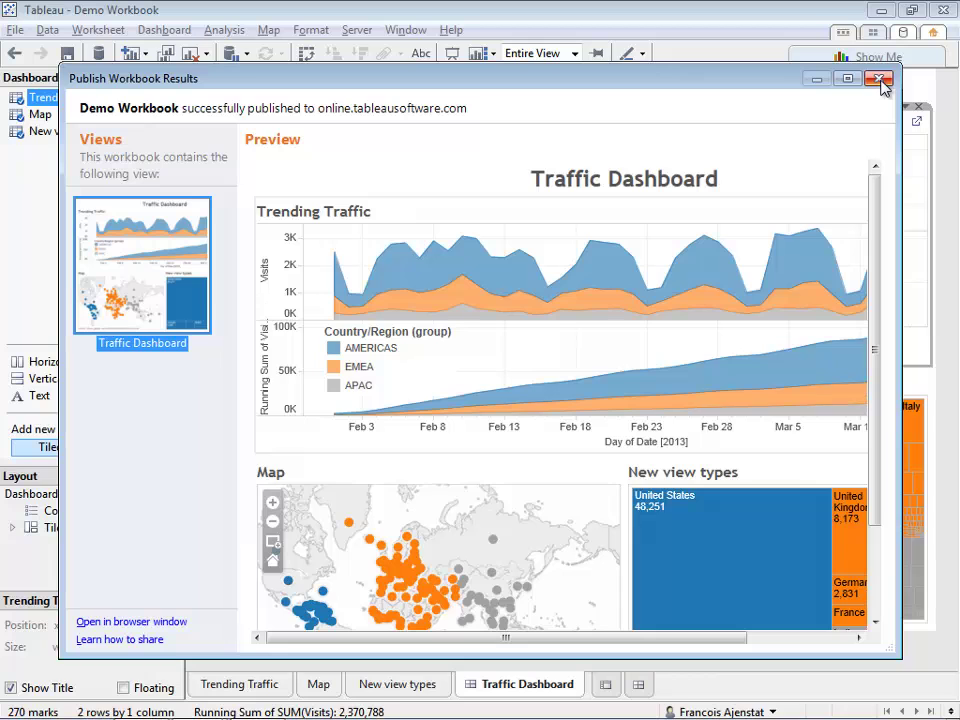
# - Open the published workbook in the browser and display its Traffic Dashboard view
pyautogui.click(131, 621)
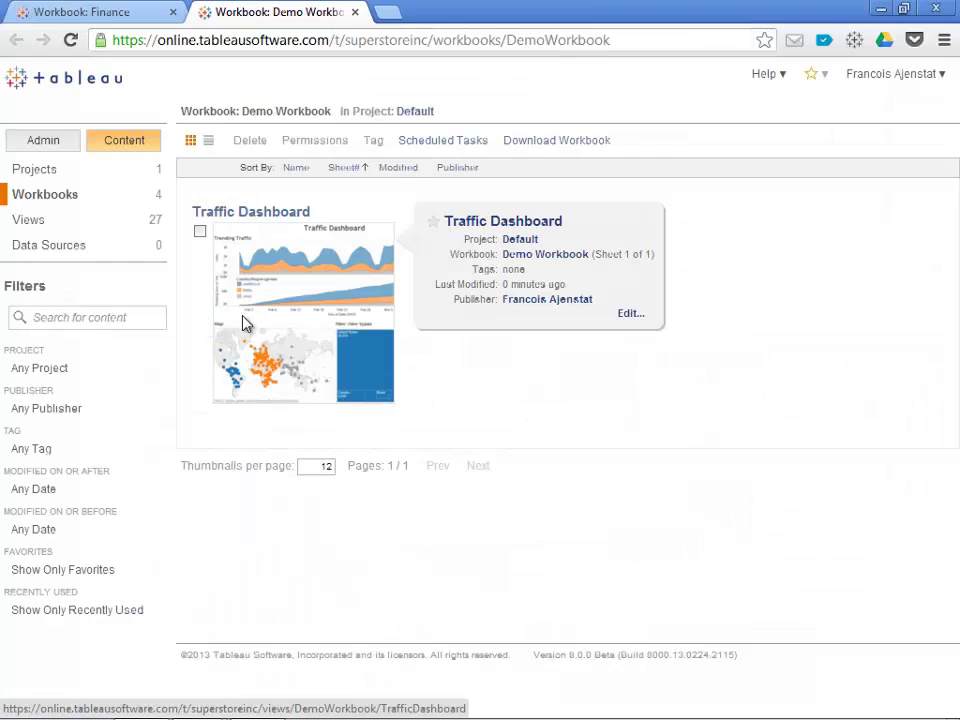
pyautogui.click(246, 324)
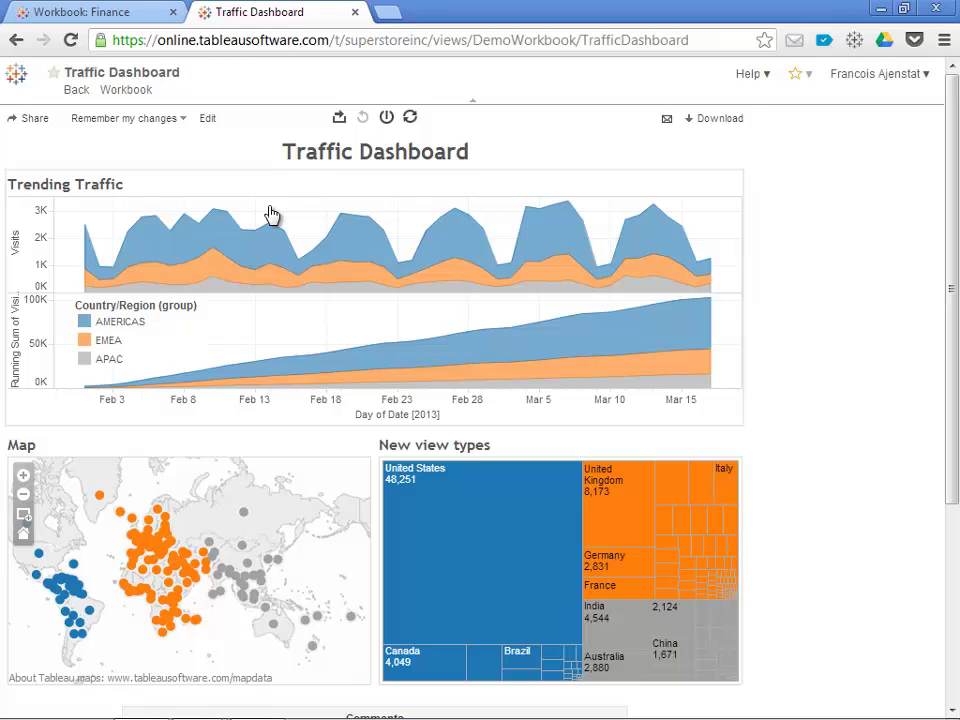
# - Return to Tableau Desktop, dismiss the workbook publishing results and go to the dashboard's Trending Traffic sheet
pyautogui.hotkey('alt', 'Tab')
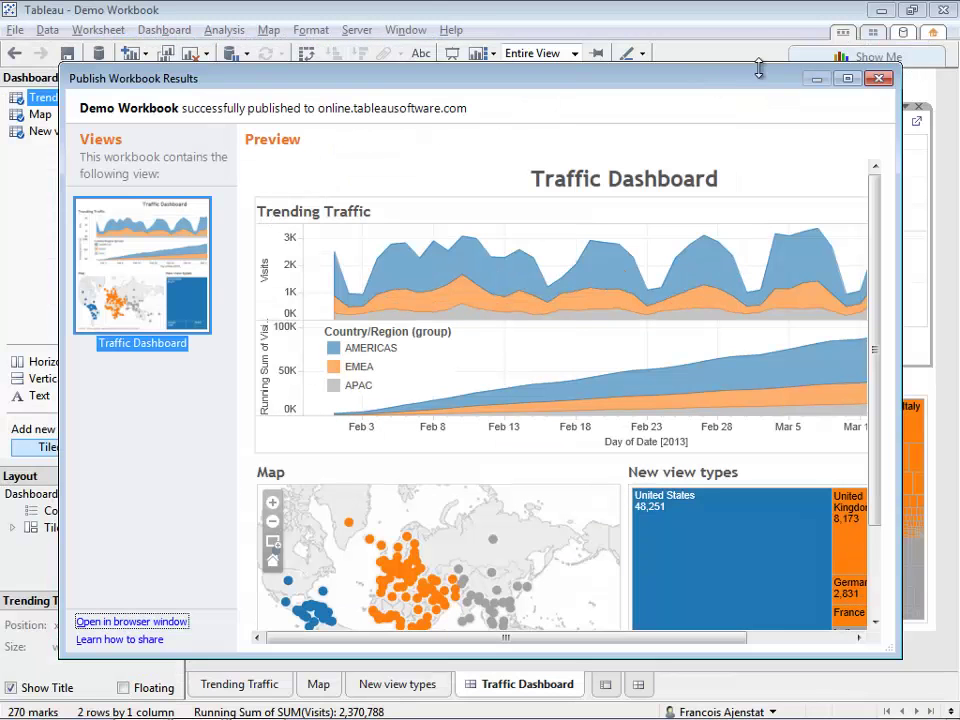
pyautogui.click(878, 78)
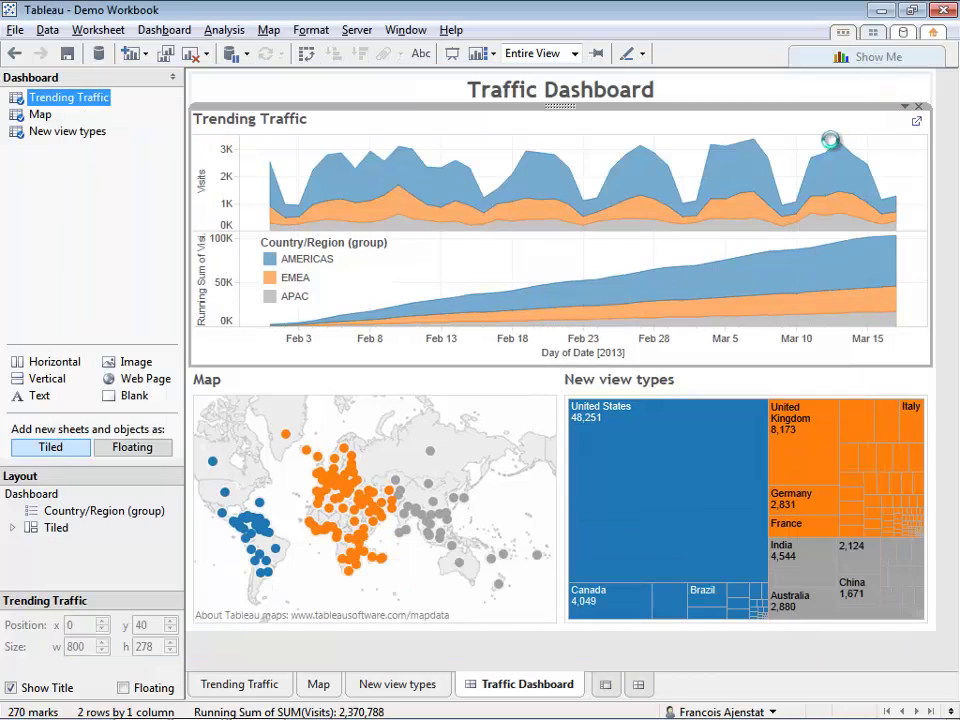
pyautogui.click(916, 121)
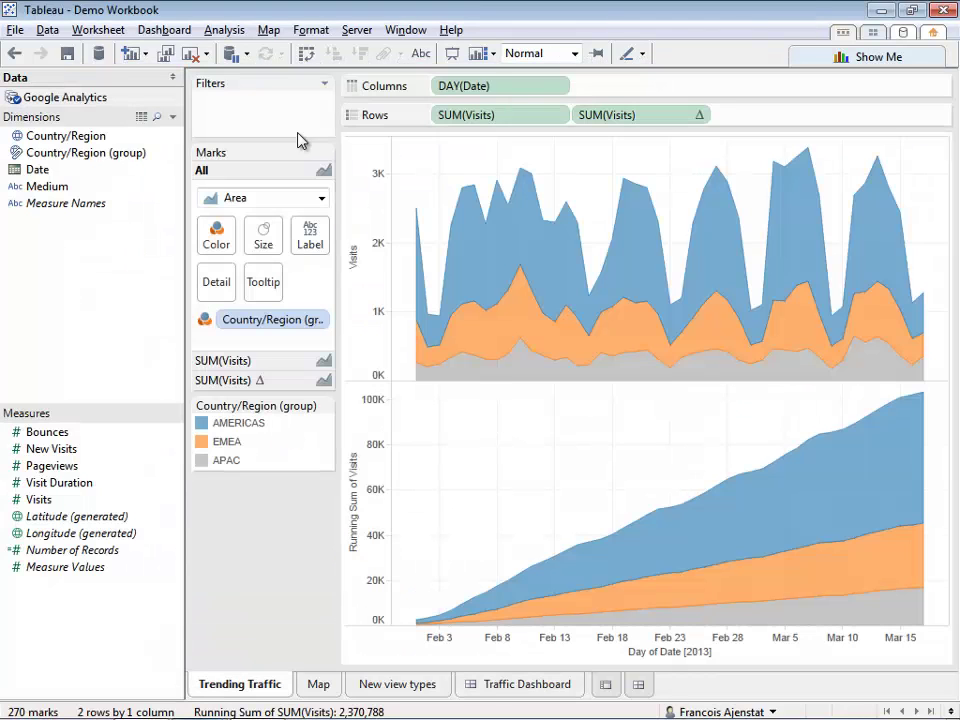
# - Start publishing the Google Analytics data source to the server and log on with the account password
pyautogui.rightClick(52, 106)
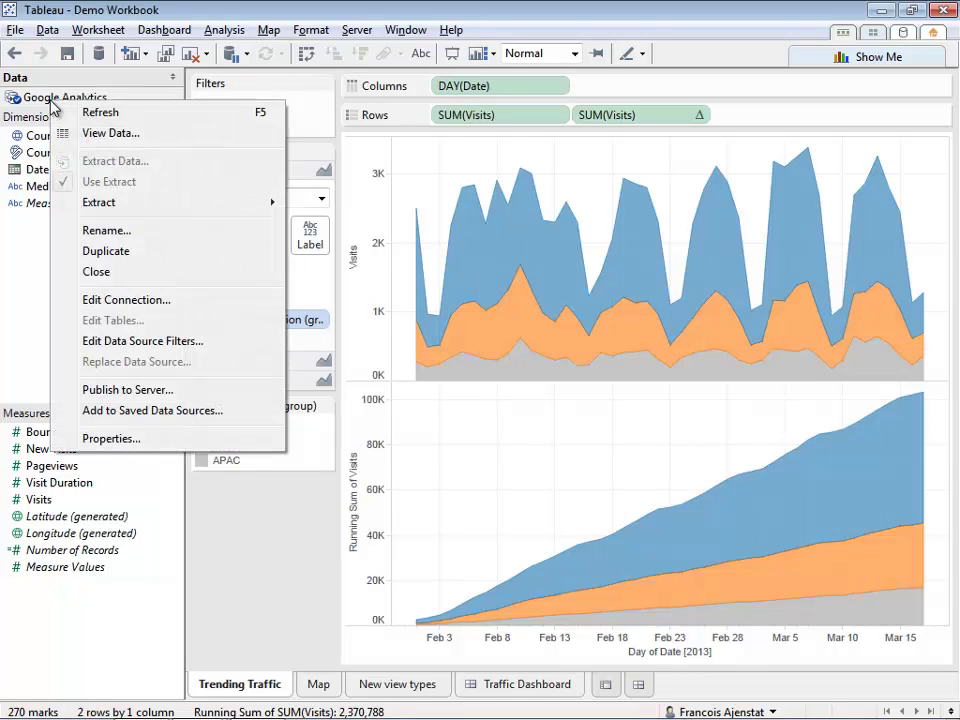
pyautogui.click(134, 389)
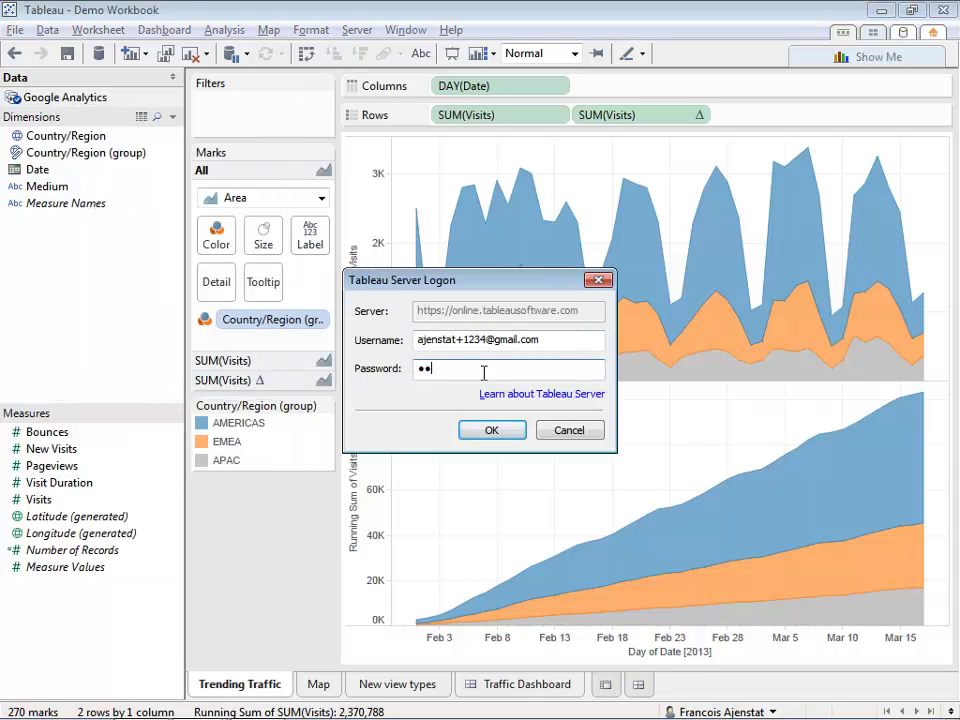
pyautogui.press('Return')
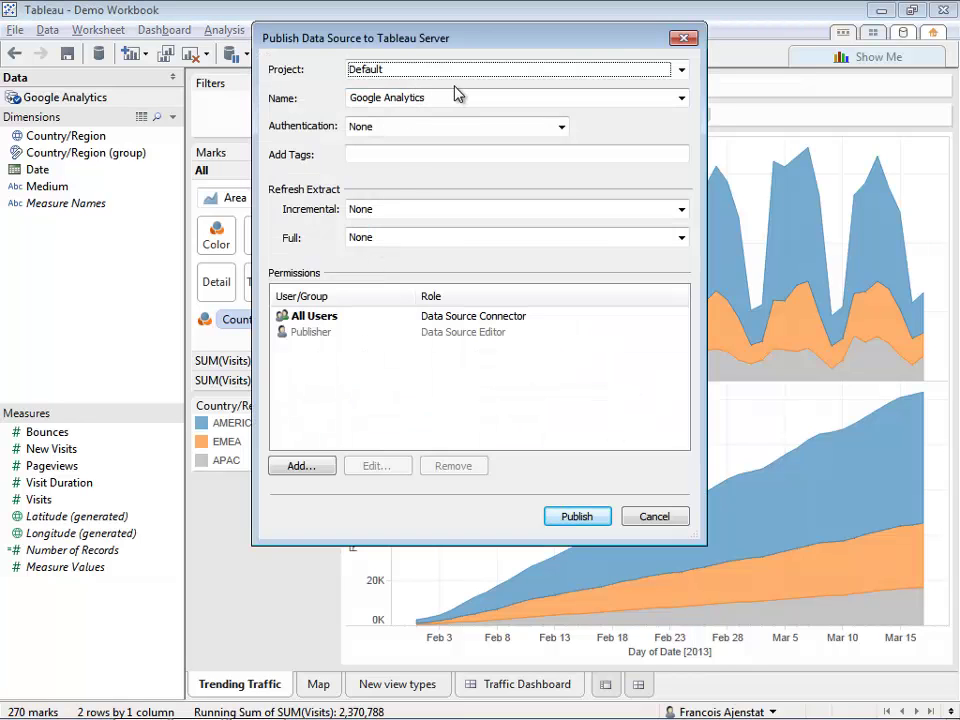
# - Publish the Google Analytics data source to the Default project with a daily 03:30AM incremental refresh, declining to embed credentials
pyautogui.click(385, 212)
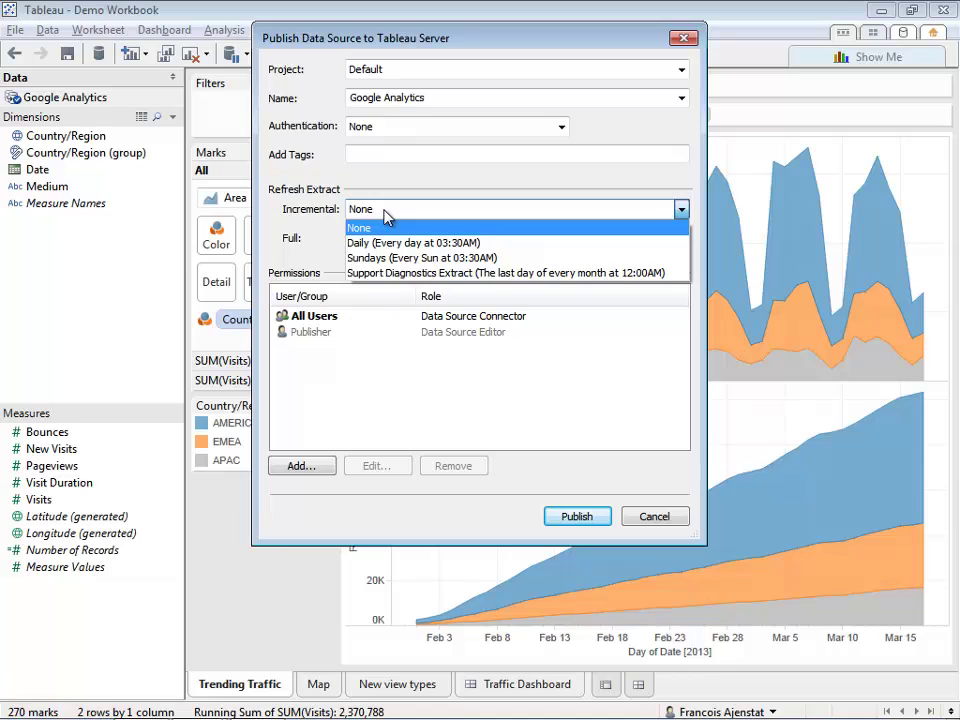
pyautogui.click(378, 243)
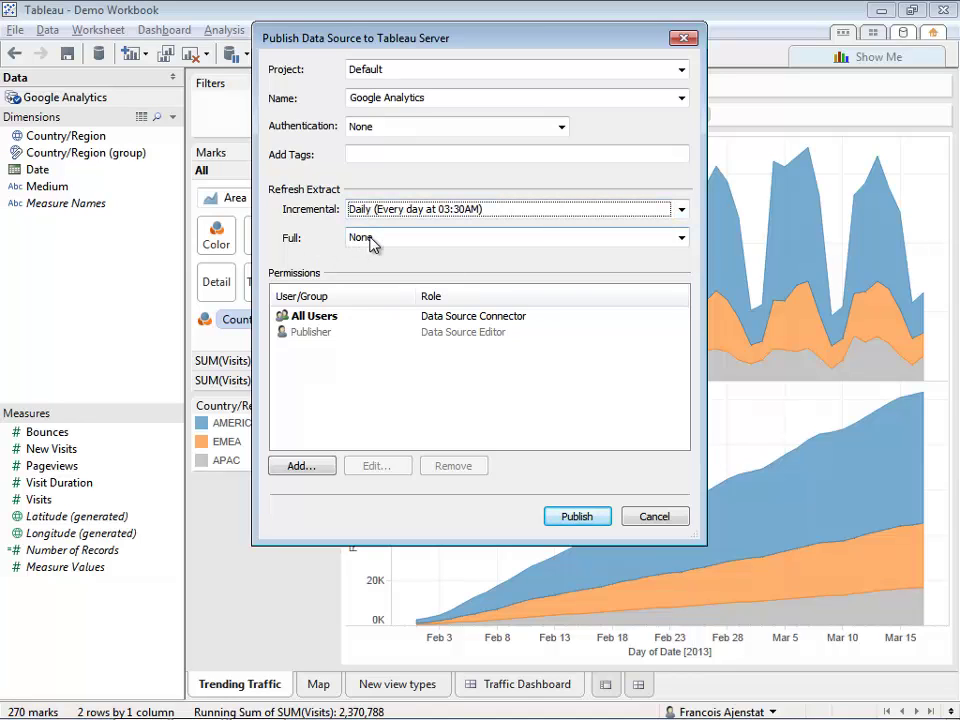
pyautogui.click(582, 515)
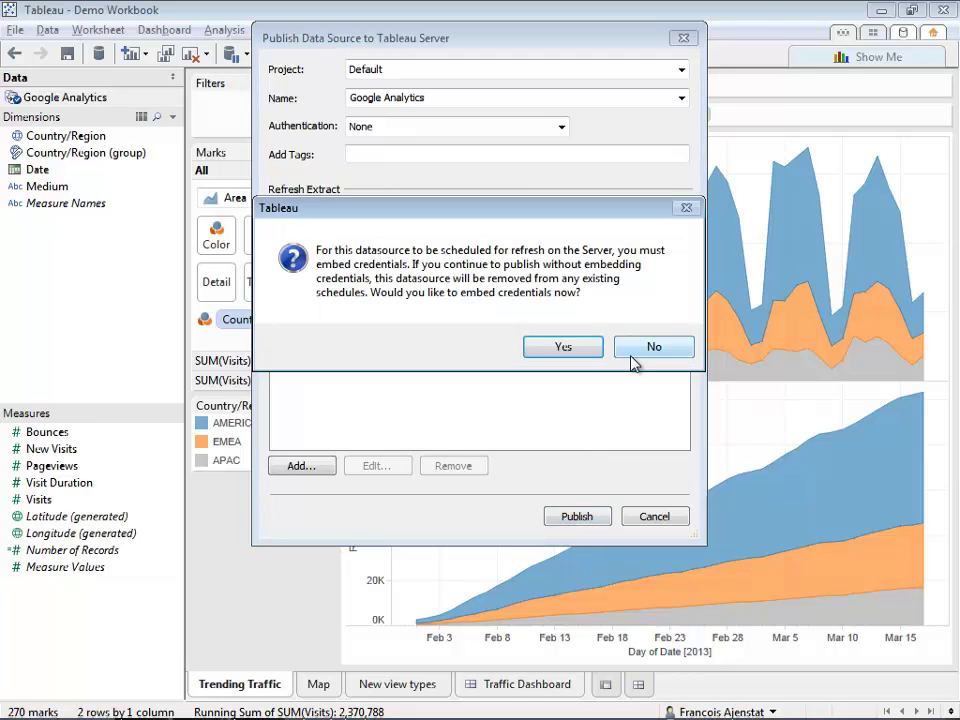
pyautogui.click(632, 356)
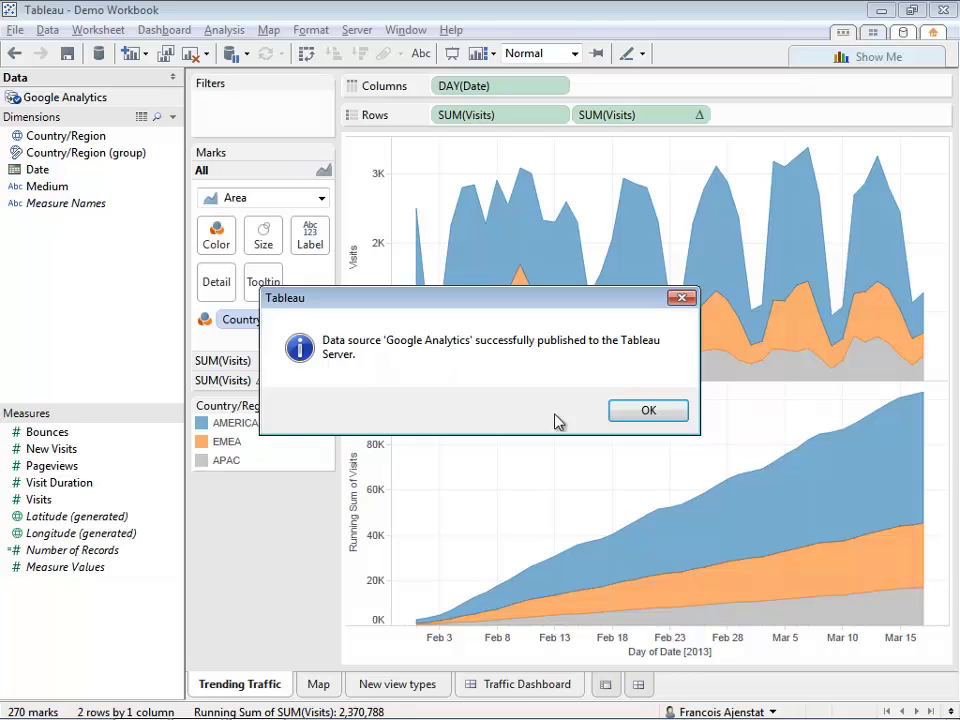
pyautogui.click(645, 411)
# - Create a new workbook and connect it to the published Google Analytics data source on Tableau Server, logging on with the account password
pyautogui.click(16, 29)
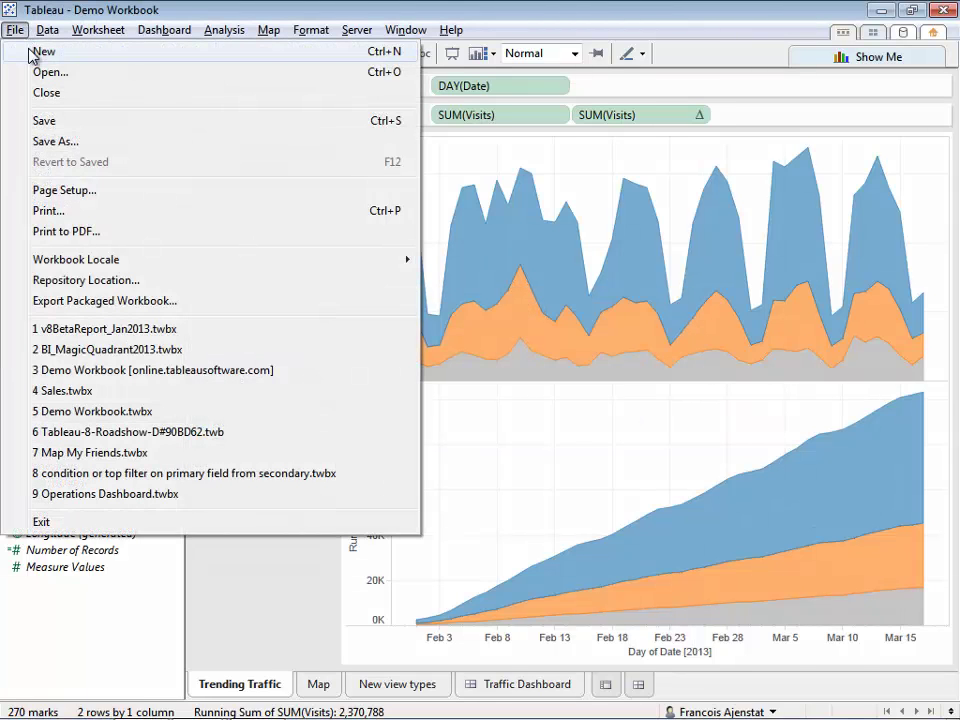
pyautogui.click(30, 55)
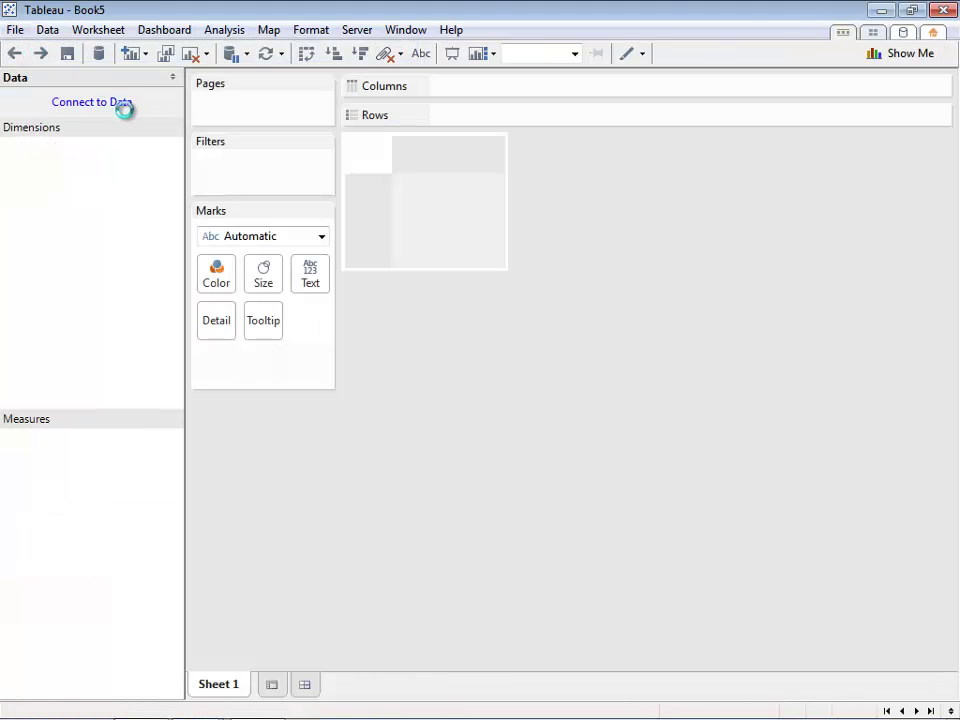
pyautogui.click(110, 104)
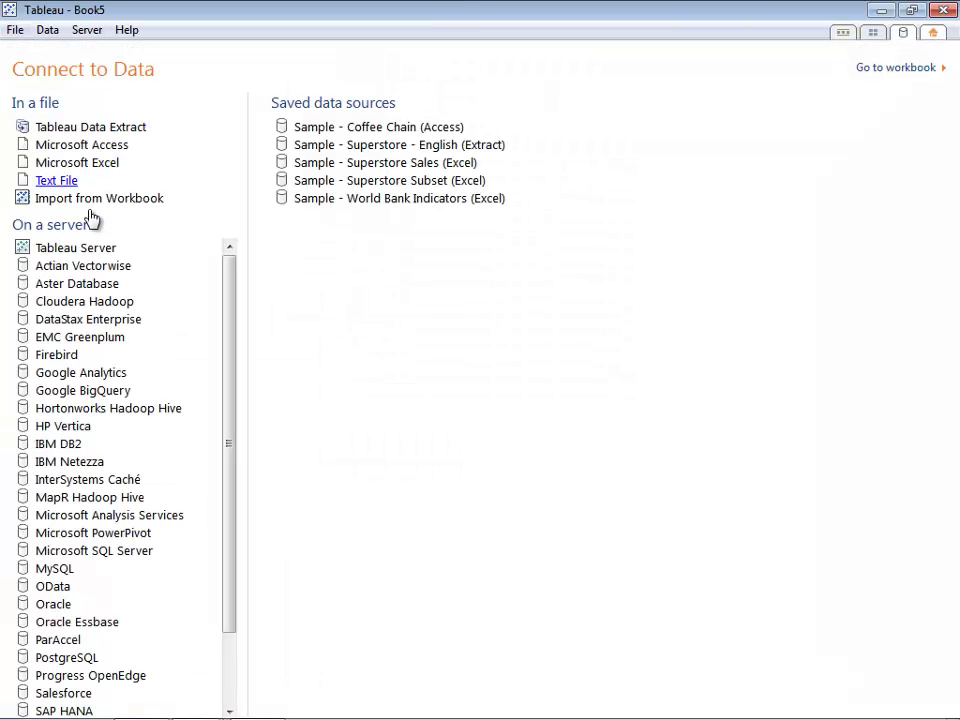
pyautogui.click(76, 249)
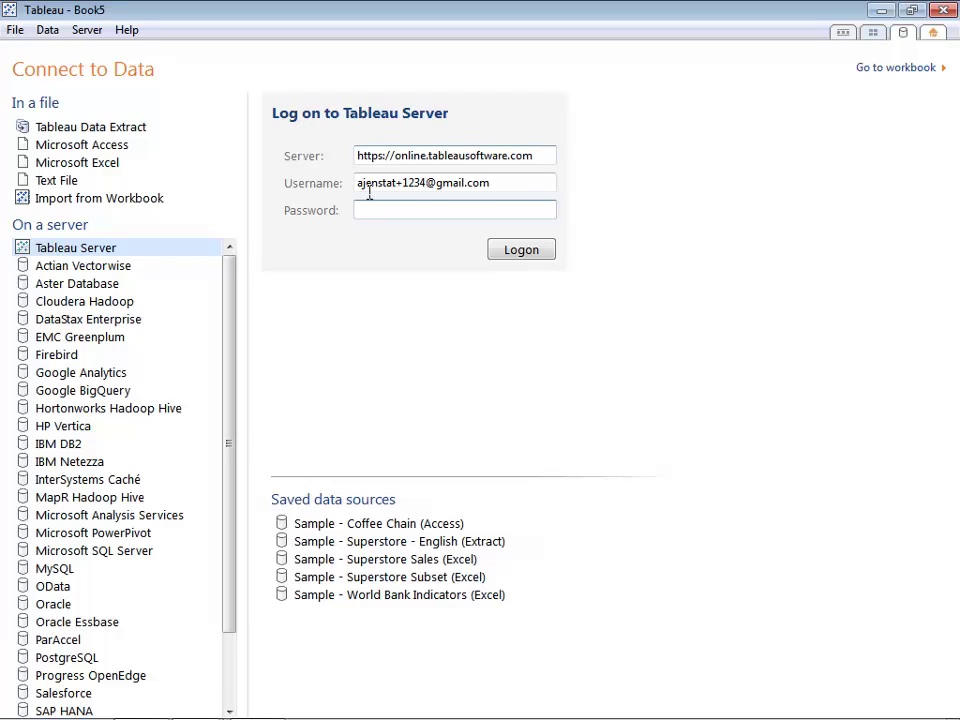
pyautogui.write('••••••••••')
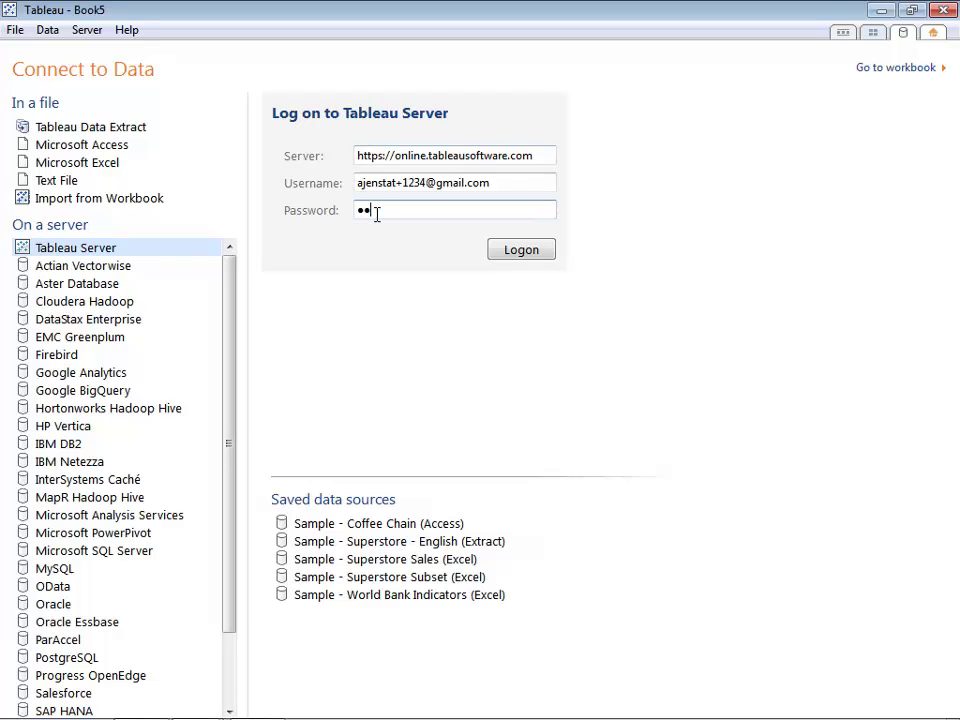
pyautogui.press('Return')
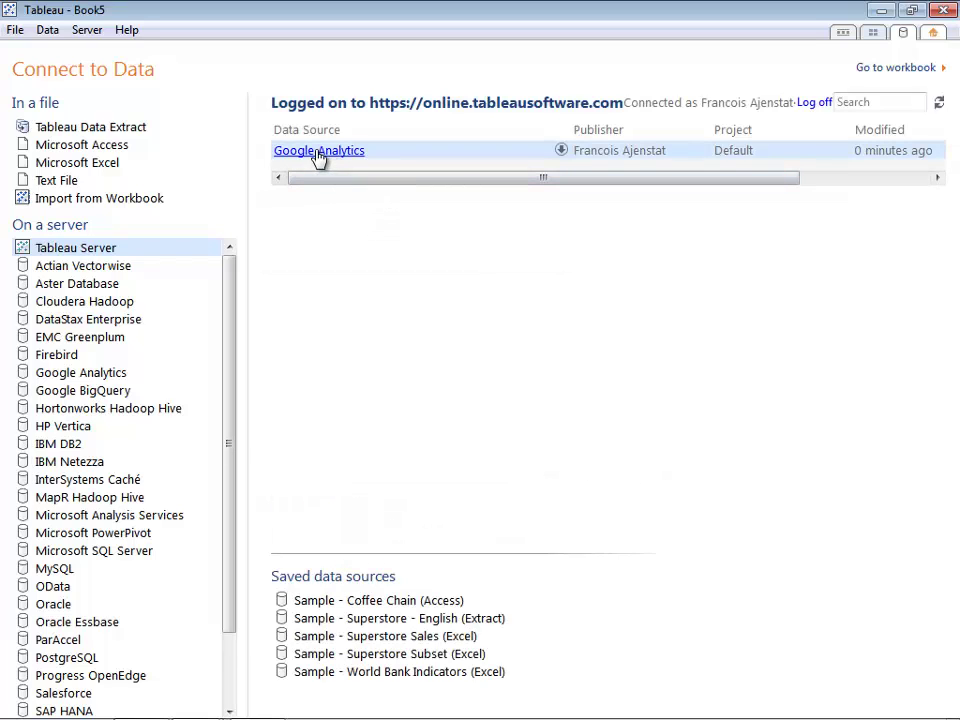
pyautogui.click(318, 151)
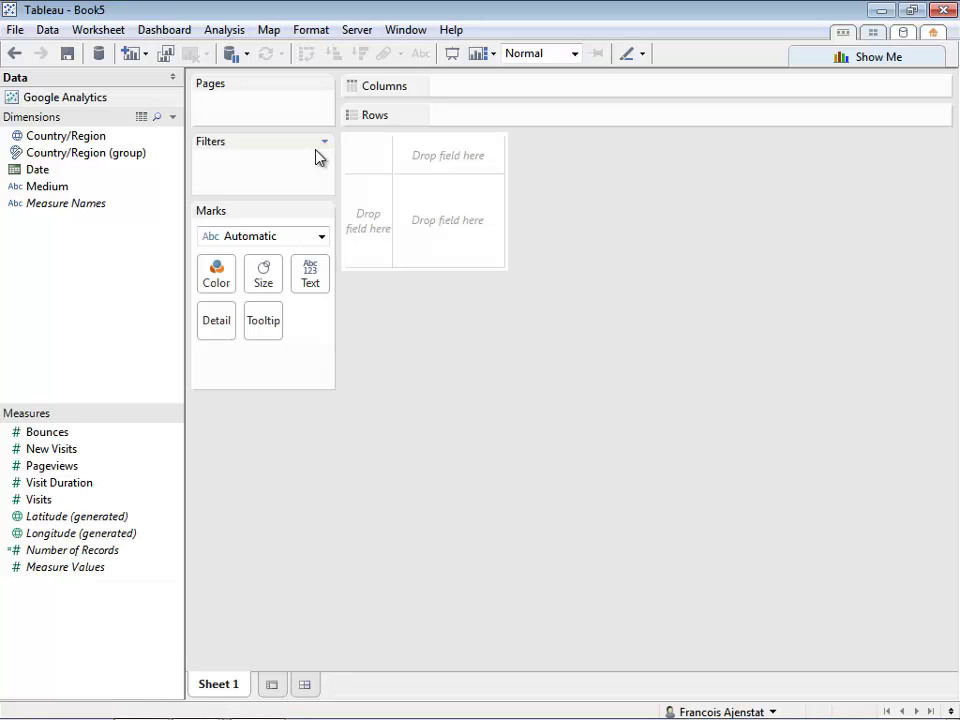
# - Plot Visits against Date, changing the date from year to continuous week number and drilling it down to day
pyautogui.click(36, 500)
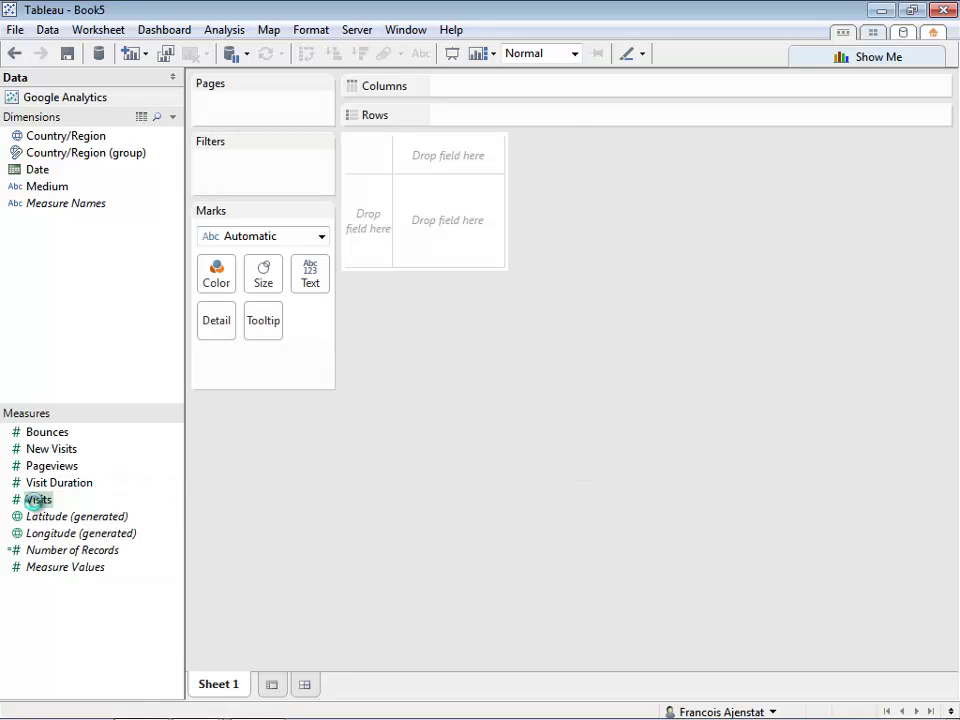
pyautogui.doubleClick(36, 500)
pyautogui.moveTo(42, 172); pyautogui.dragTo(520, 86)
pyautogui.click(561, 88)
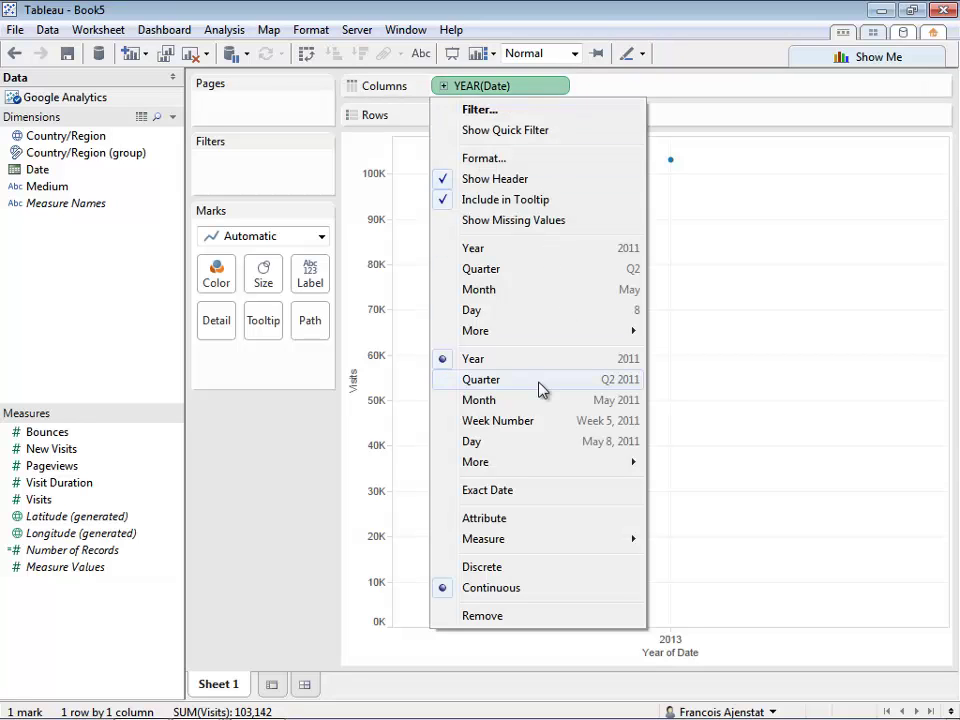
pyautogui.click(517, 421)
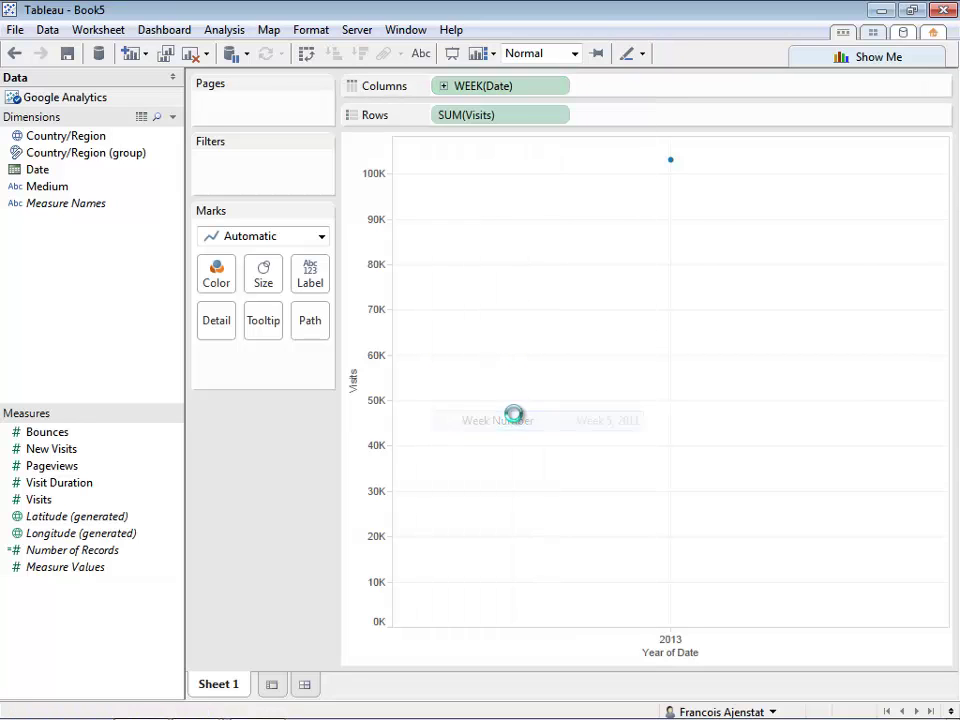
pyautogui.click(445, 88)
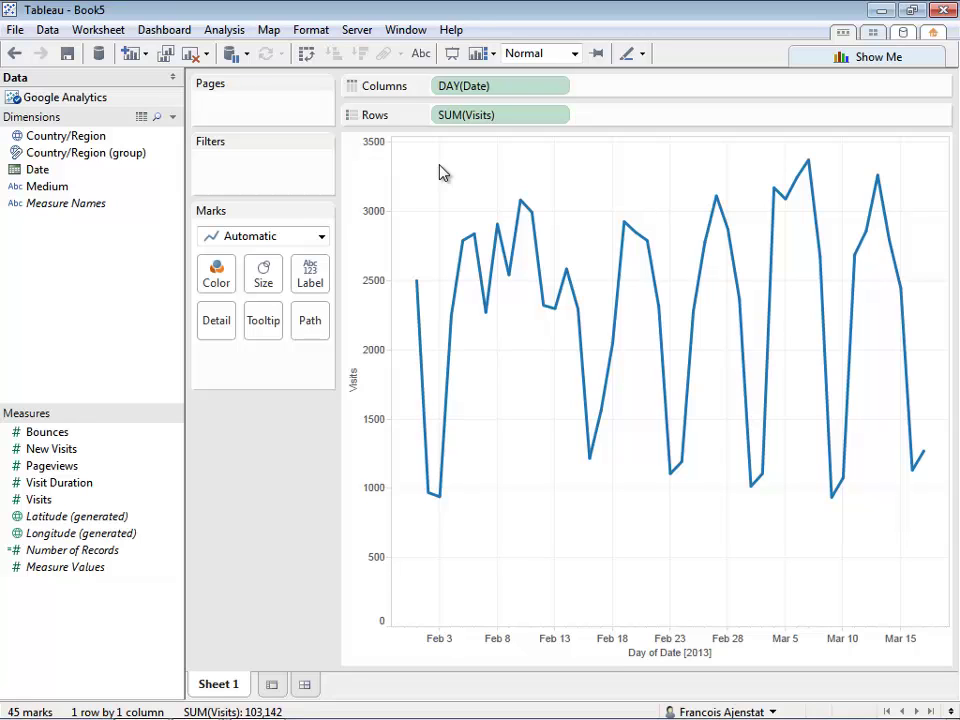
# - Switch back to the Traffic Dashboard in the browser and highlight the AMERICAS area in the Trending Traffic chart
pyautogui.hotkey('alt', 'Tab')
pyautogui.hotkey('alt', 'Tab')
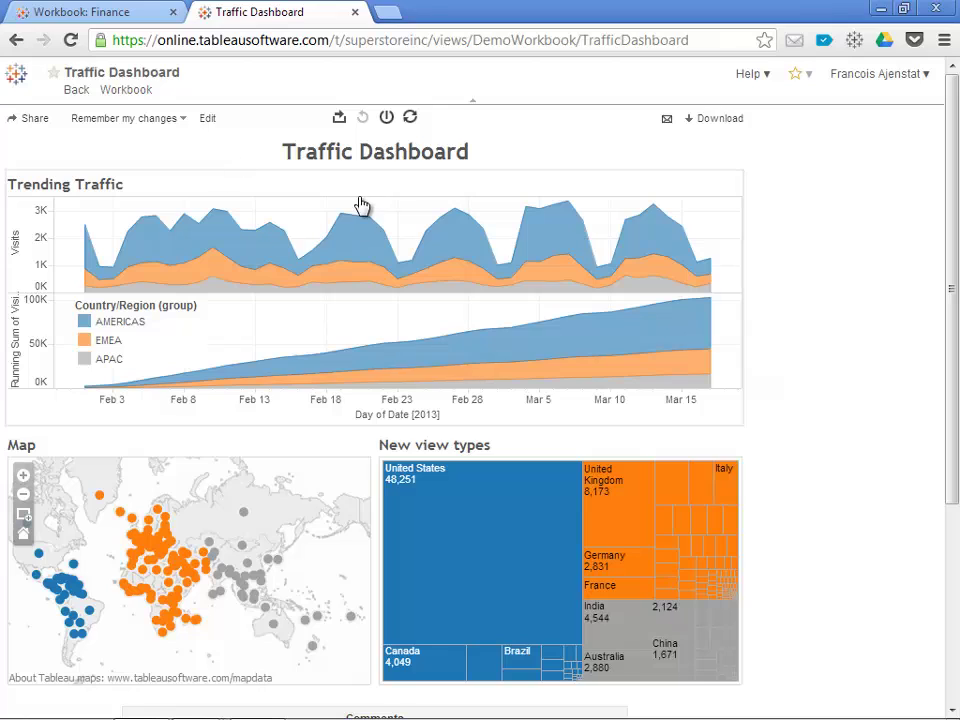
pyautogui.click(226, 217)
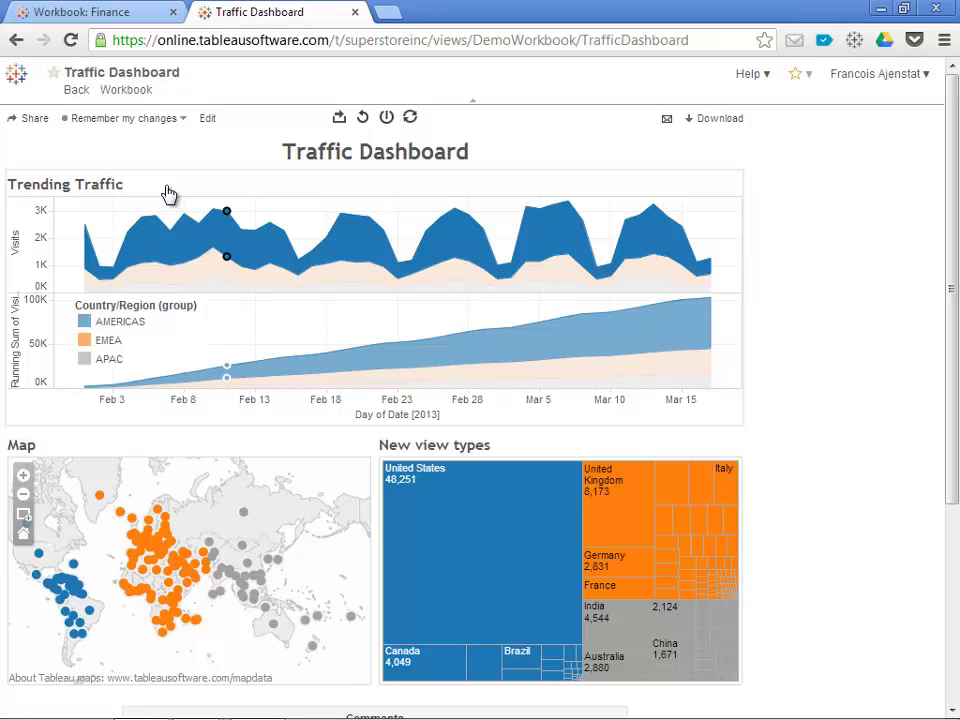
# - Switch to the iPad app, open Demo Workbook's Traffic Dashboard and bring up its Trending Traffic sheet for editing
pyautogui.hotkey('alt', 'Tab')
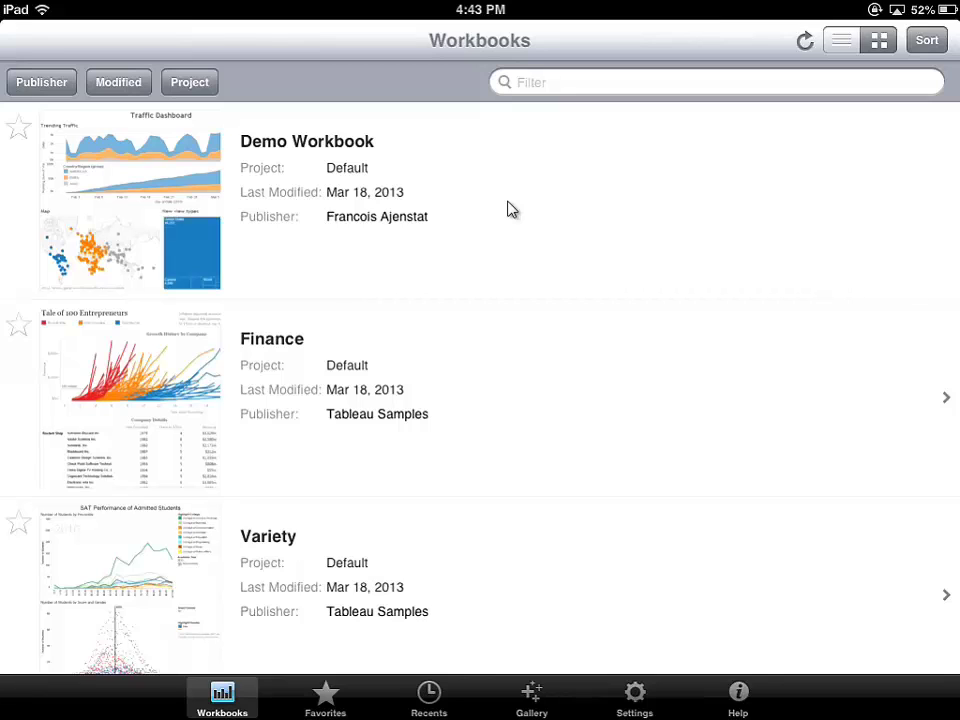
pyautogui.click(511, 209)
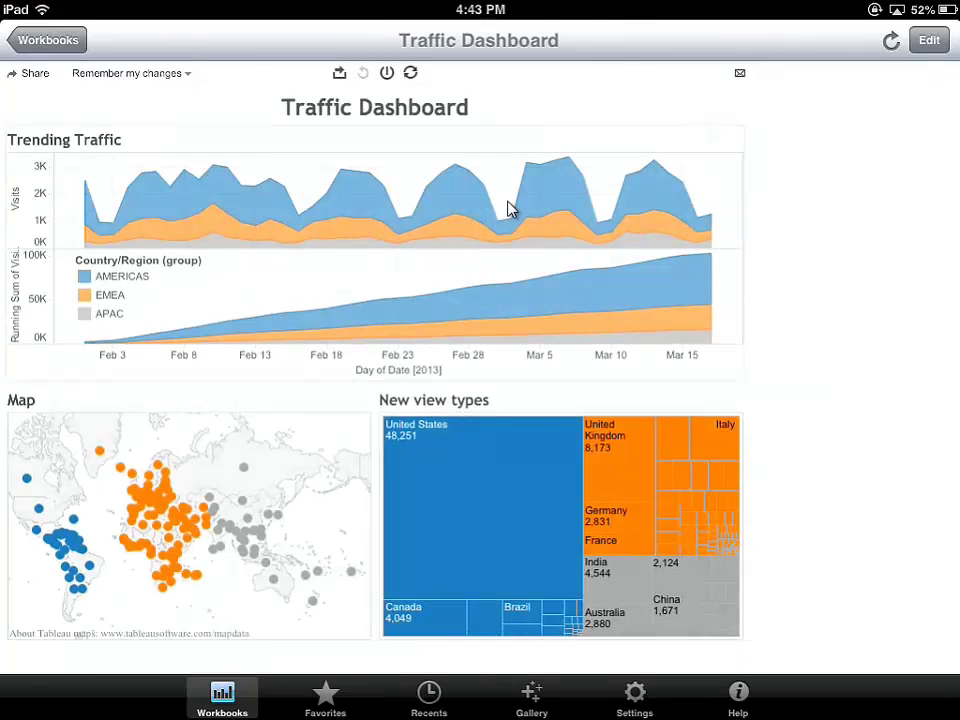
pyautogui.click(226, 166)
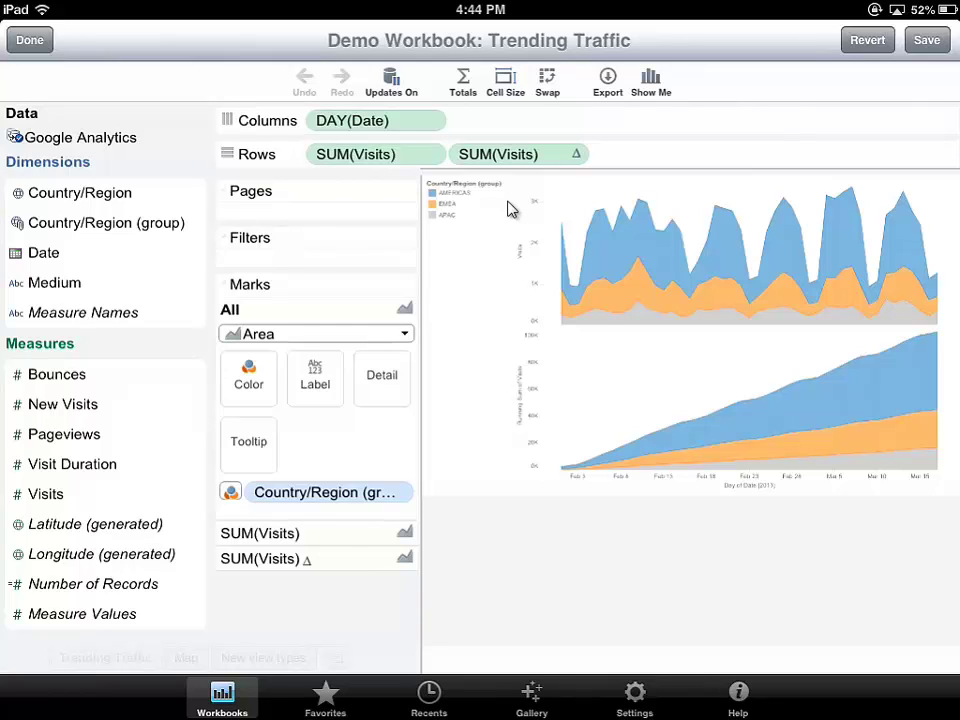
# - Color the Trending Traffic charts by Medium instead of region group, enlarge the view and convert the areas to lines
pyautogui.moveTo(54, 283); pyautogui.dragTo(240, 378)
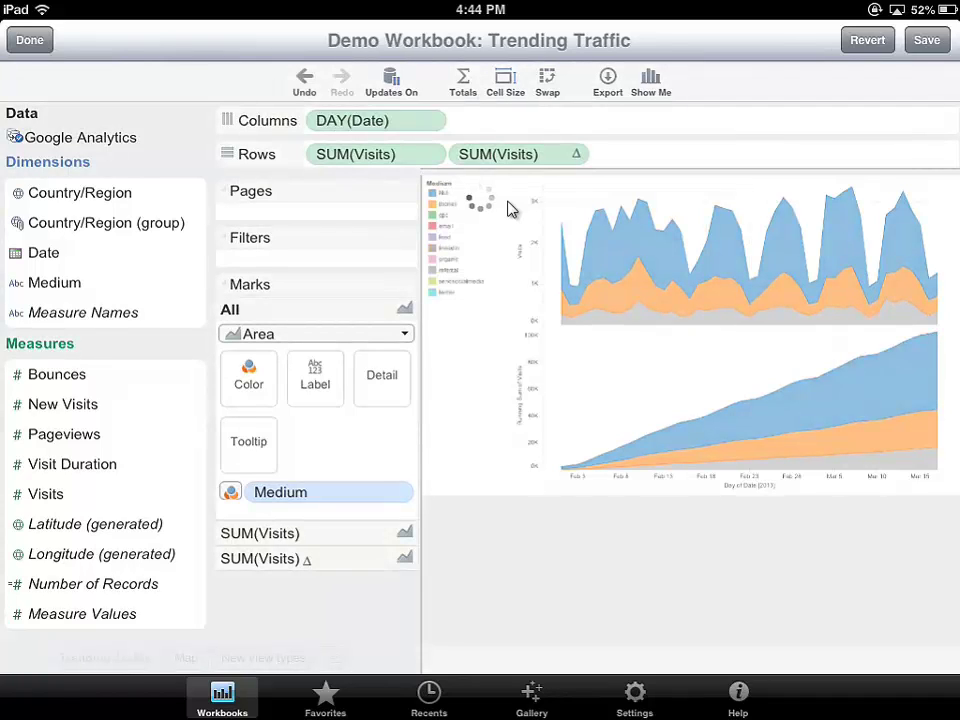
pyautogui.click(511, 209)
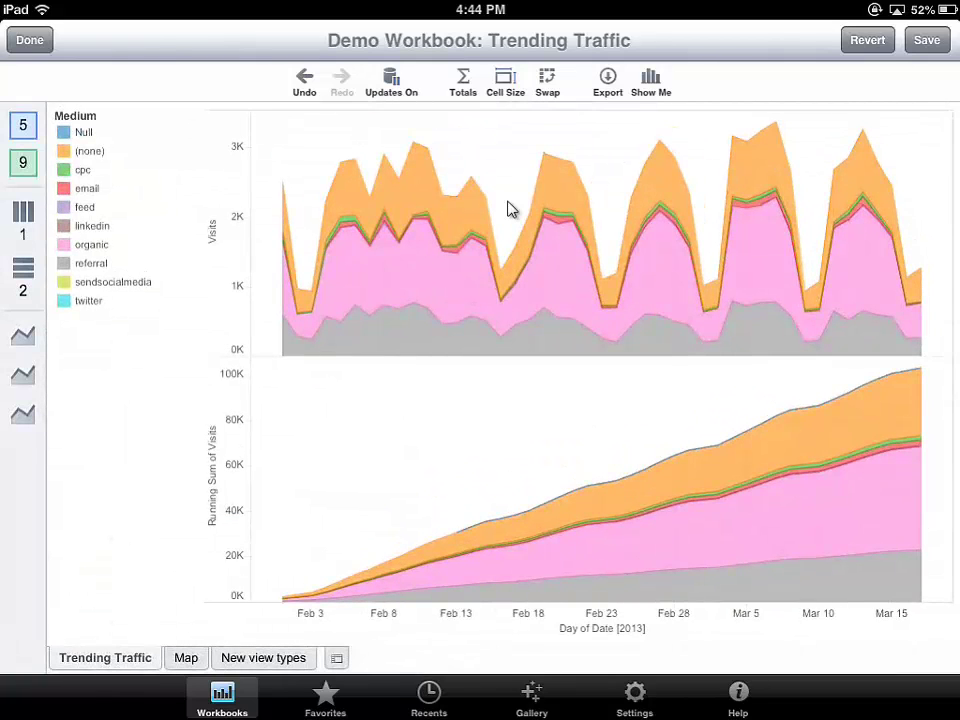
pyautogui.click(650, 82)
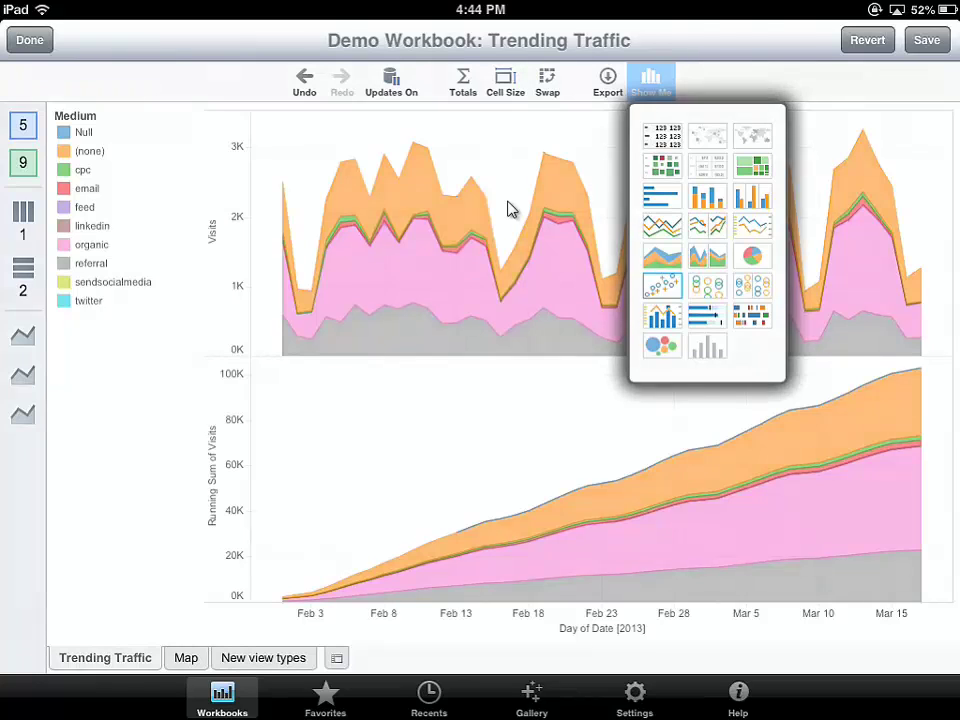
pyautogui.click(662, 226)
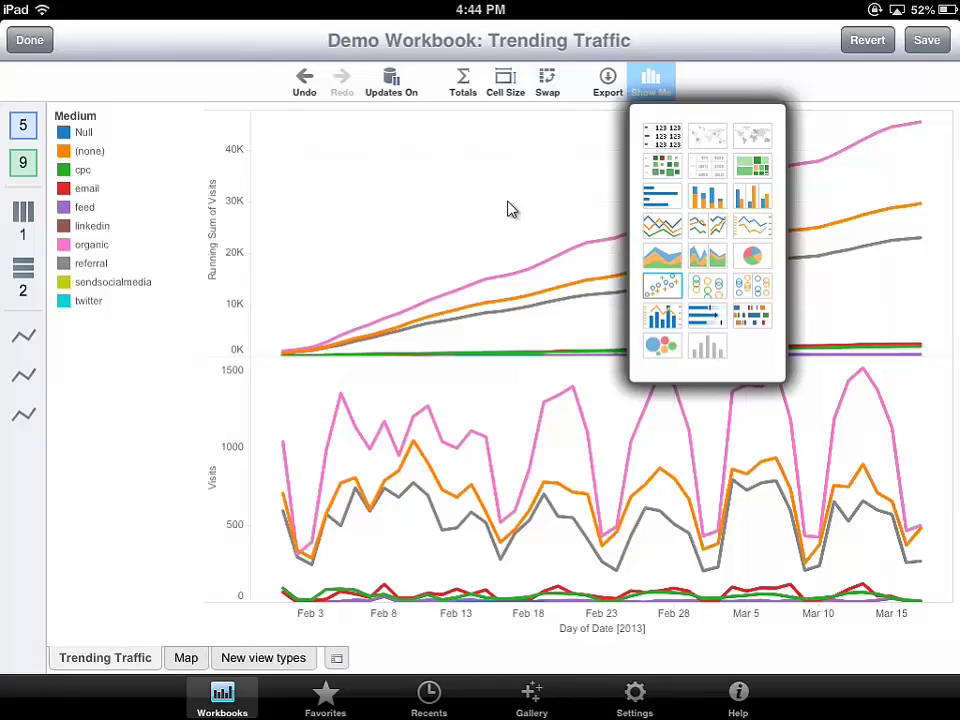
# - Switch back to the Traffic Dashboard in Google Chrome
pyautogui.hotkey('alt', 'Tab')
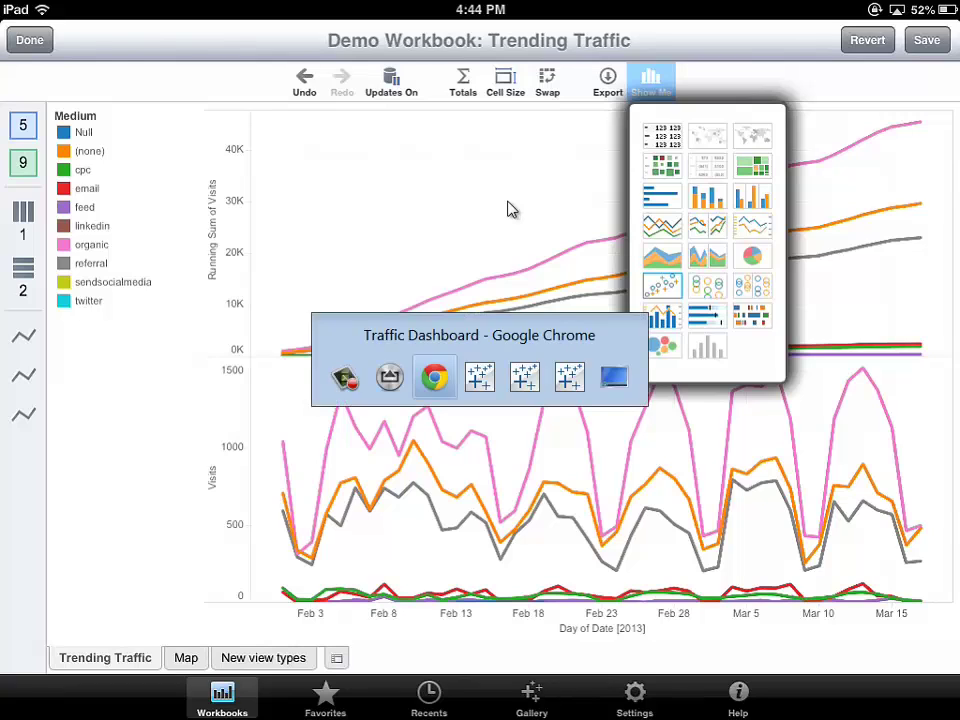